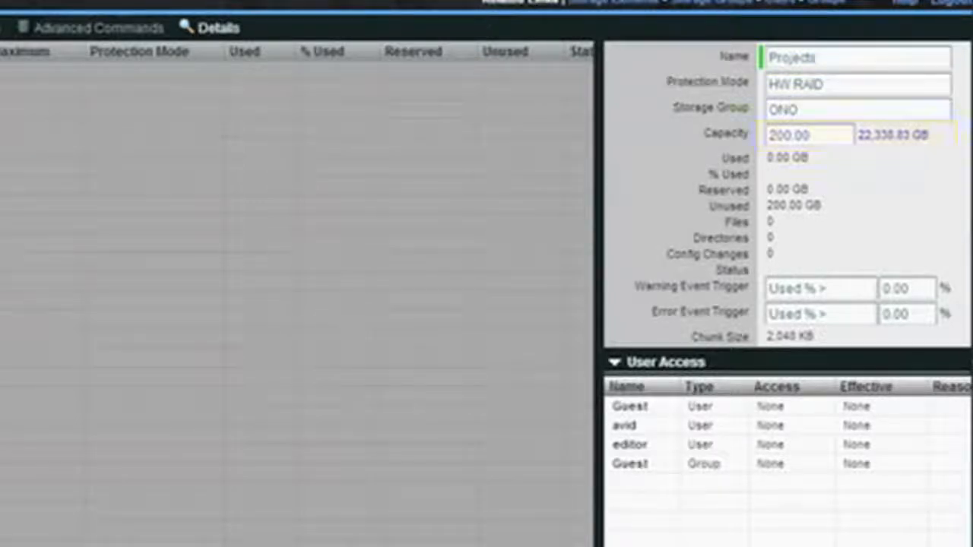
Step: Apply the settings of the Projects workspace
click(800, 470)
click(251, 66)
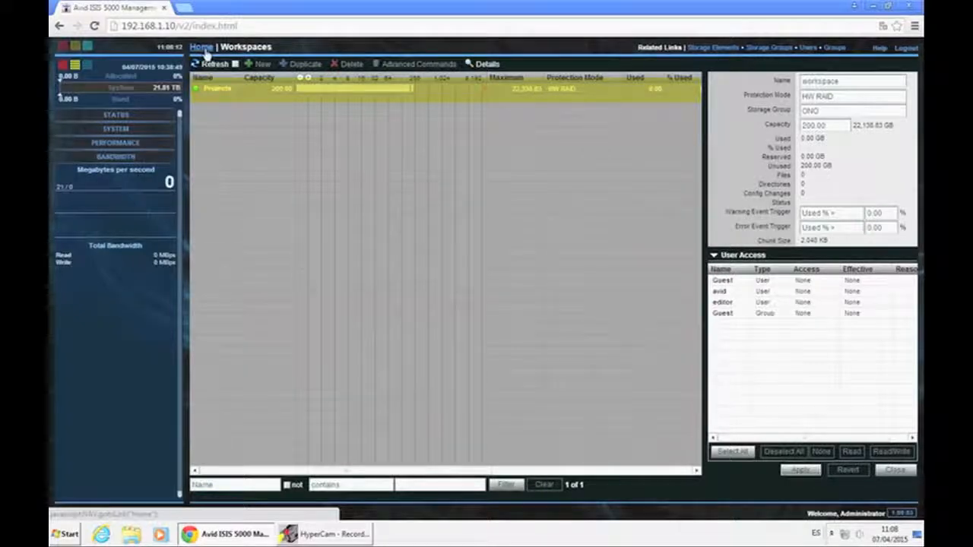
Step: Create a new user named gblabs and enter and verify its password
click(202, 47)
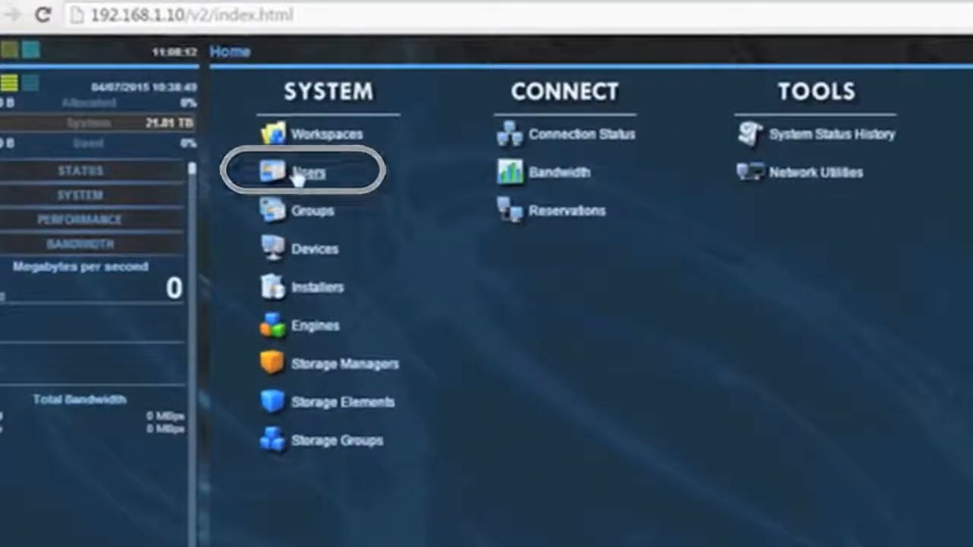
click(281, 151)
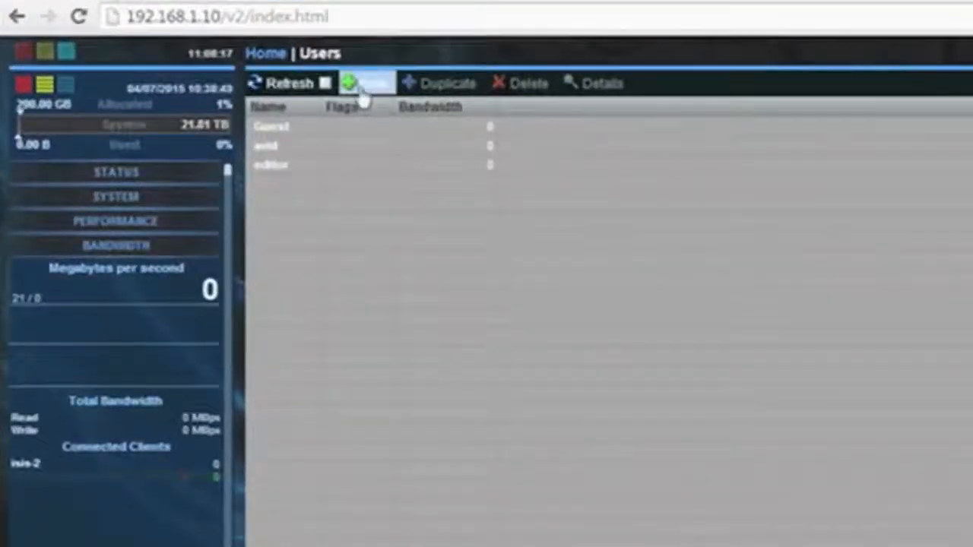
click(365, 90)
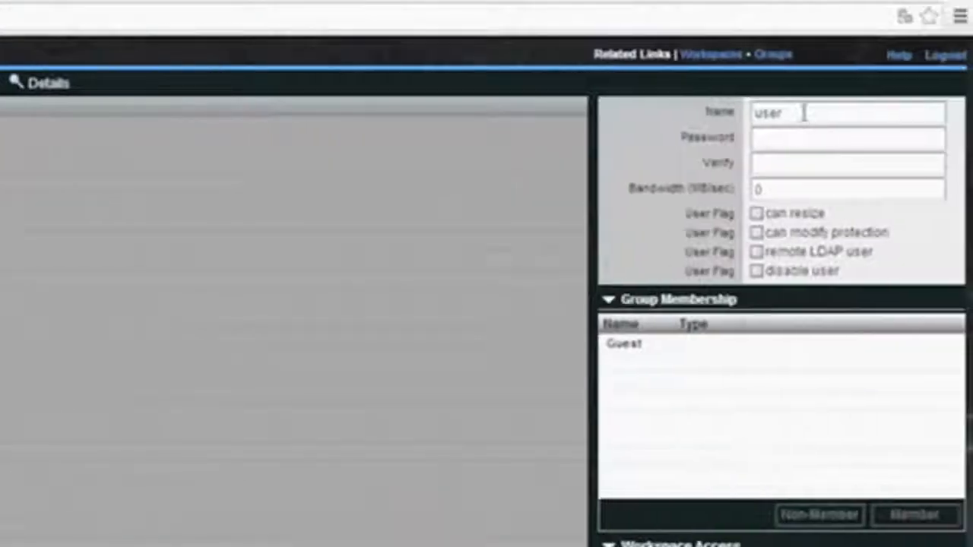
drag(804, 112, 661, 112)
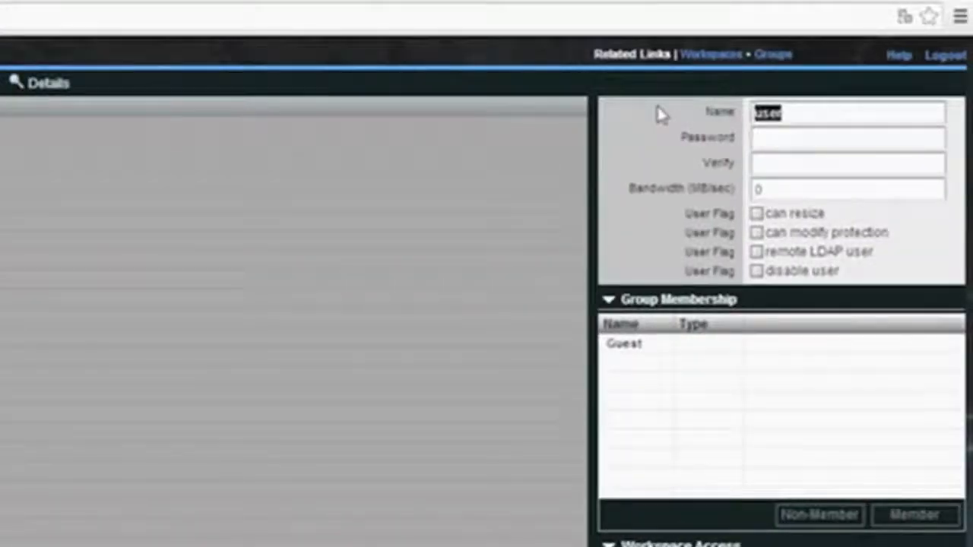
text(gblabs)
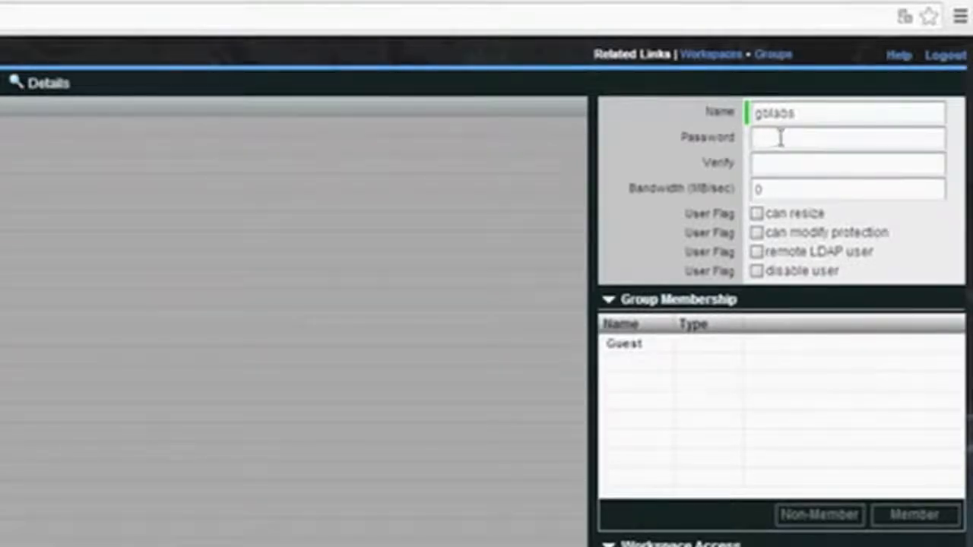
text(*)
click(780, 164)
text(*)
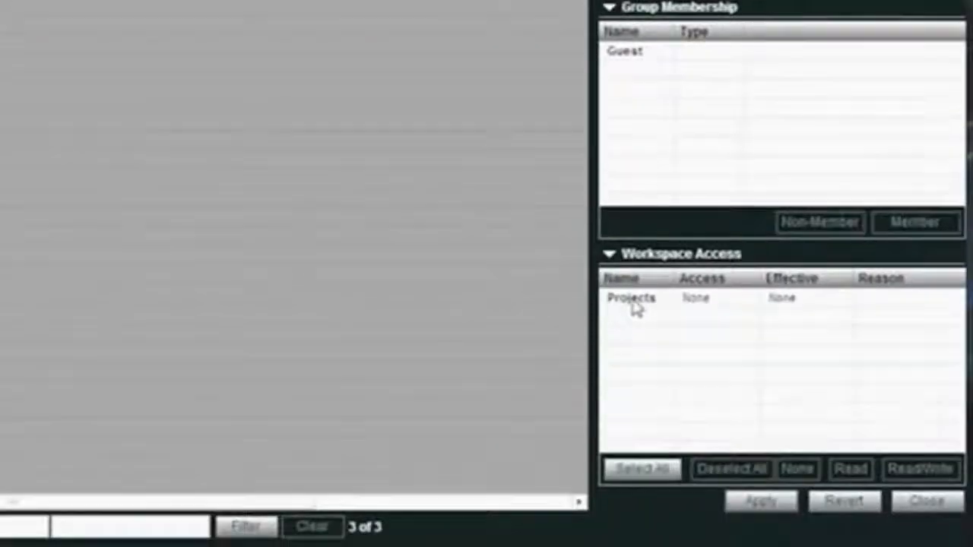
Step: Give the new user Read/Write access to the Projects workspace and apply the change
click(635, 303)
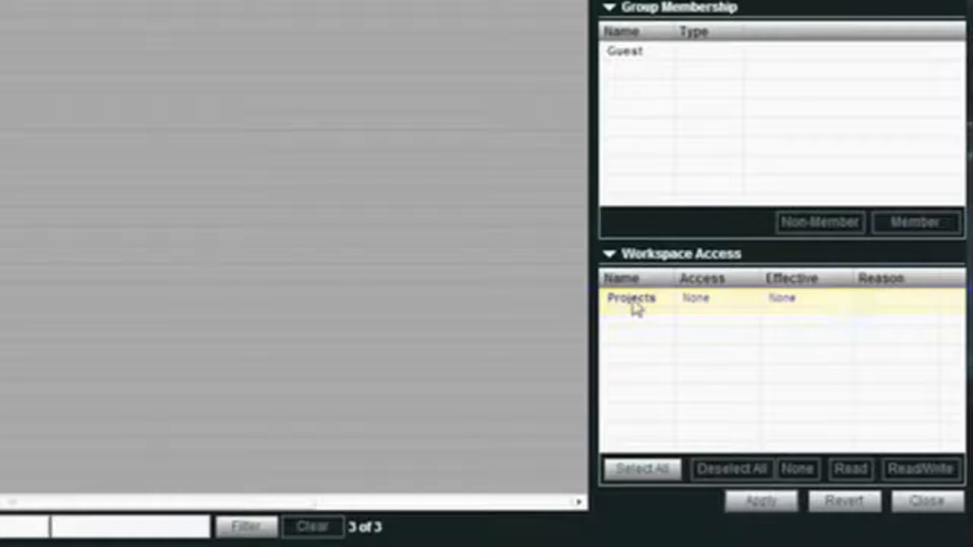
click(633, 302)
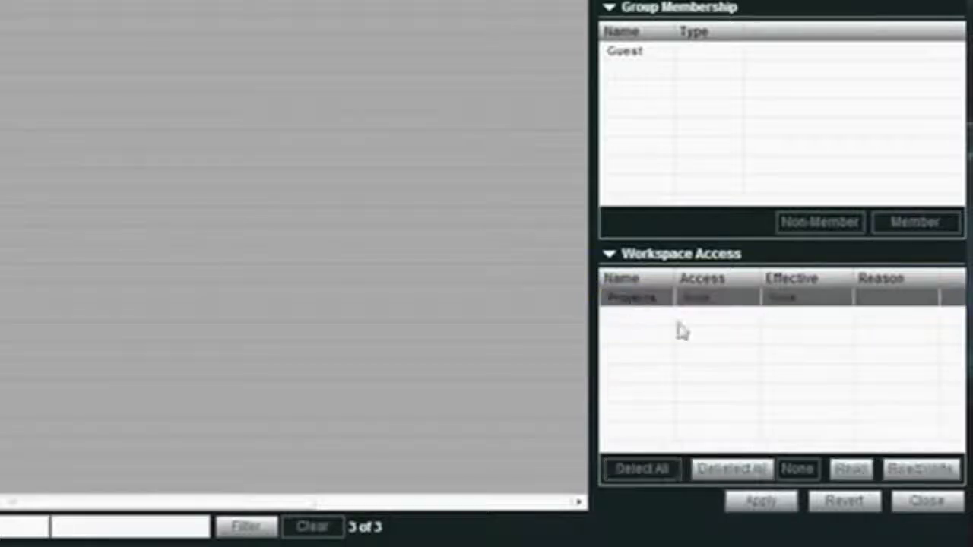
click(929, 471)
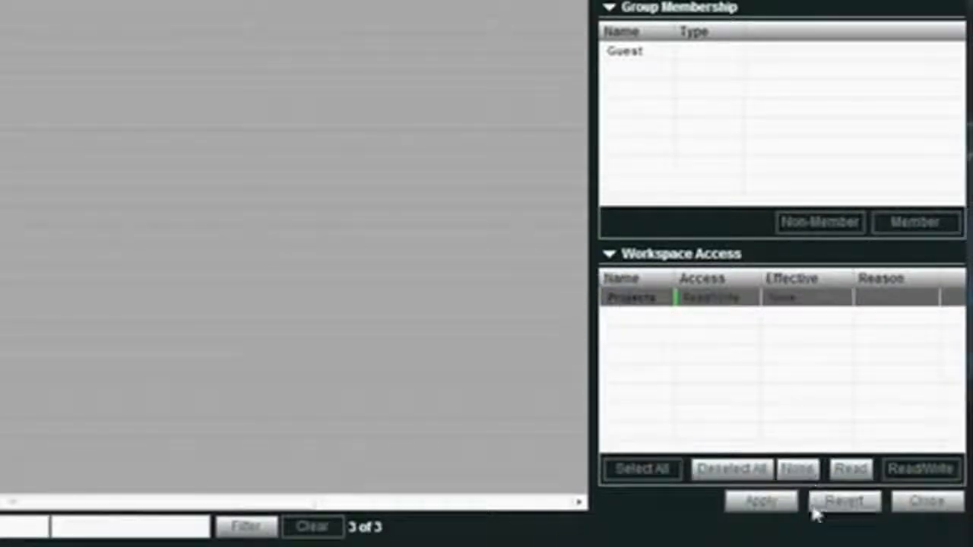
click(782, 508)
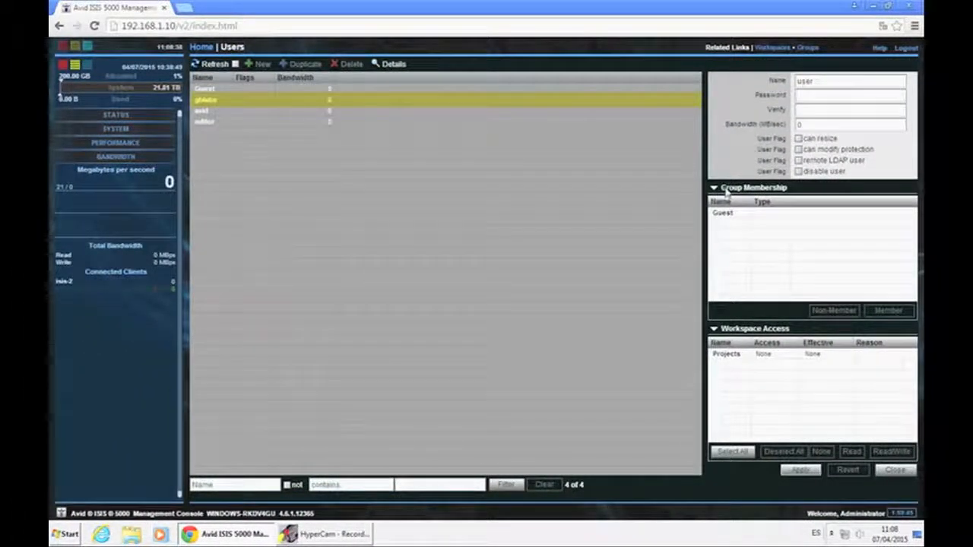
Step: Close the browser and launch ISIS Client Manager from the Avid ISIS Client programs
click(908, 6)
click(67, 536)
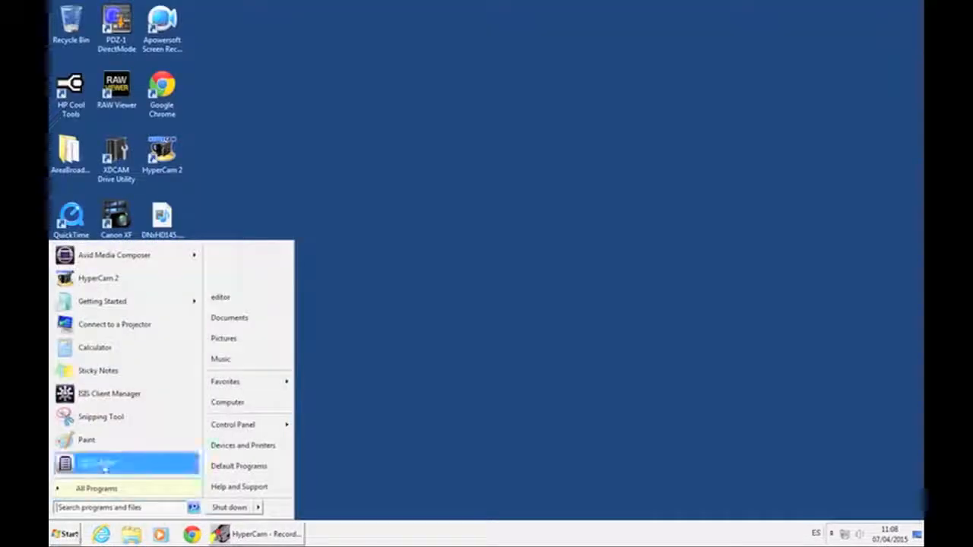
click(114, 490)
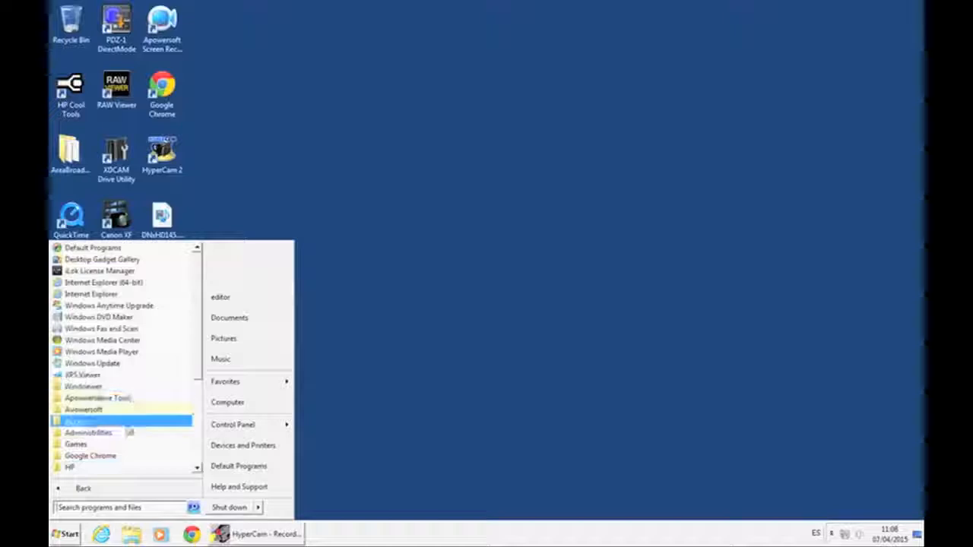
click(83, 420)
click(137, 456)
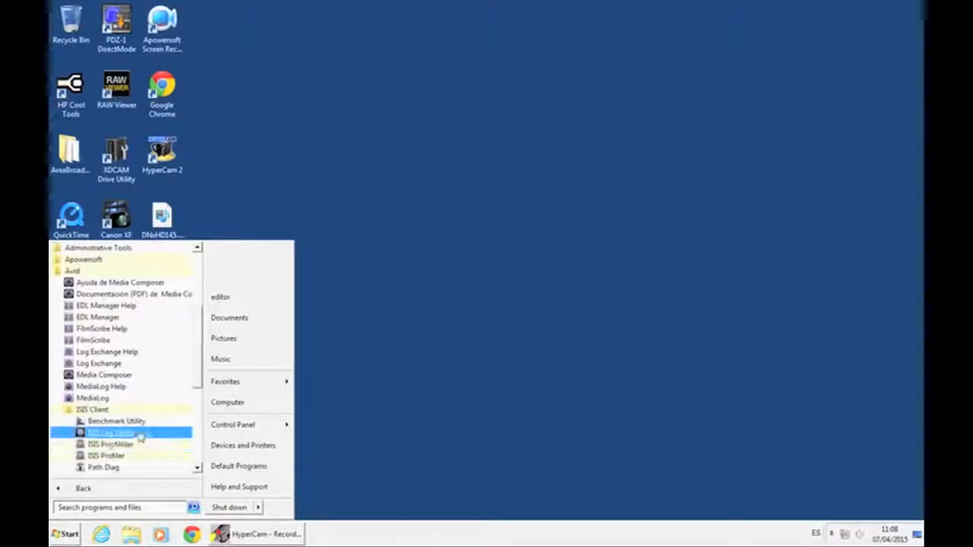
click(114, 432)
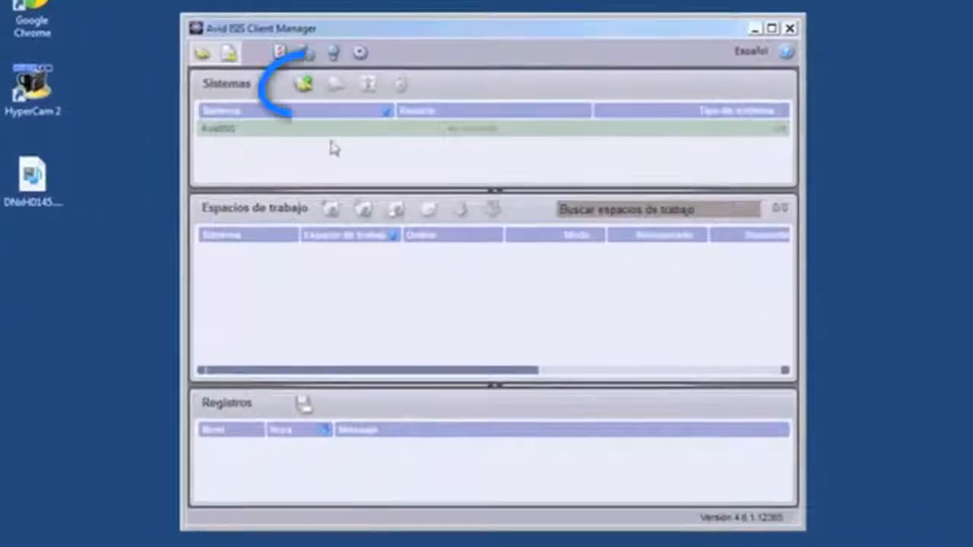
Step: Log in to the AvidISIS system as user gblabs with its password
click(304, 87)
double_click(452, 231)
text(pl)
text(labs)
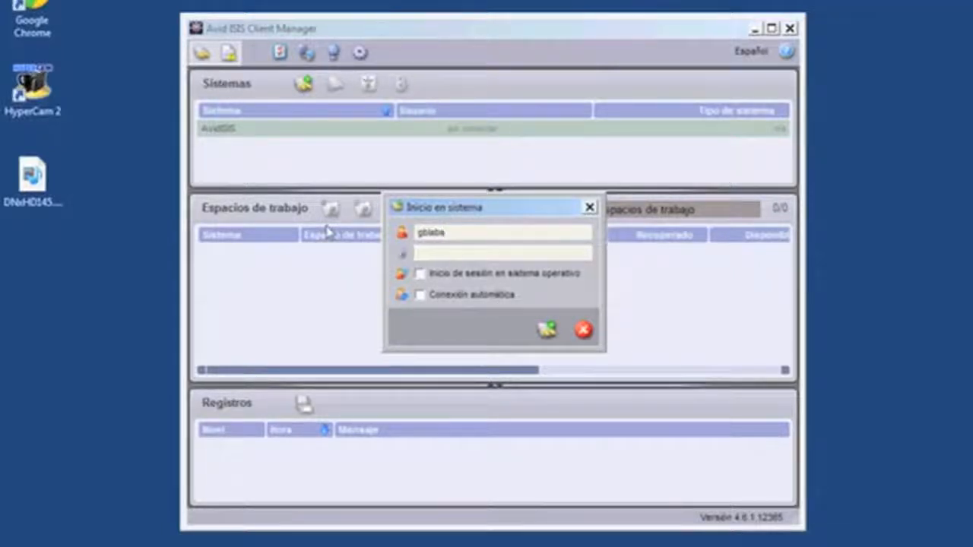
text(•)
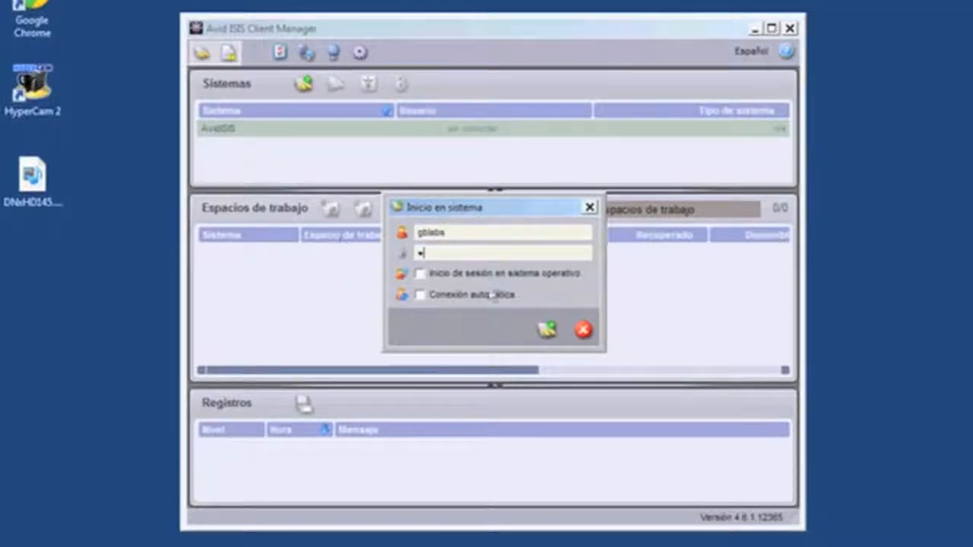
click(547, 329)
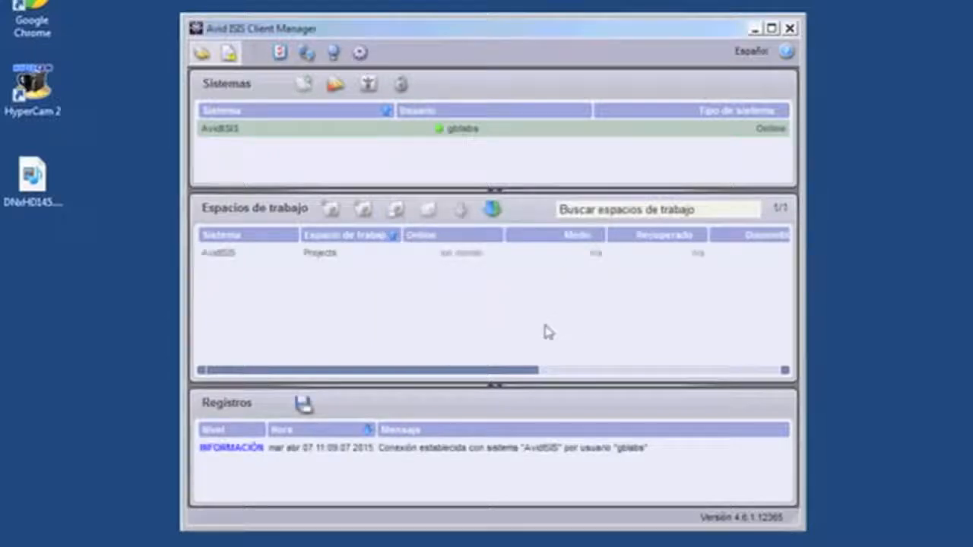
Step: Mount the Projects workspace and verify its network drive under Computer
click(233, 259)
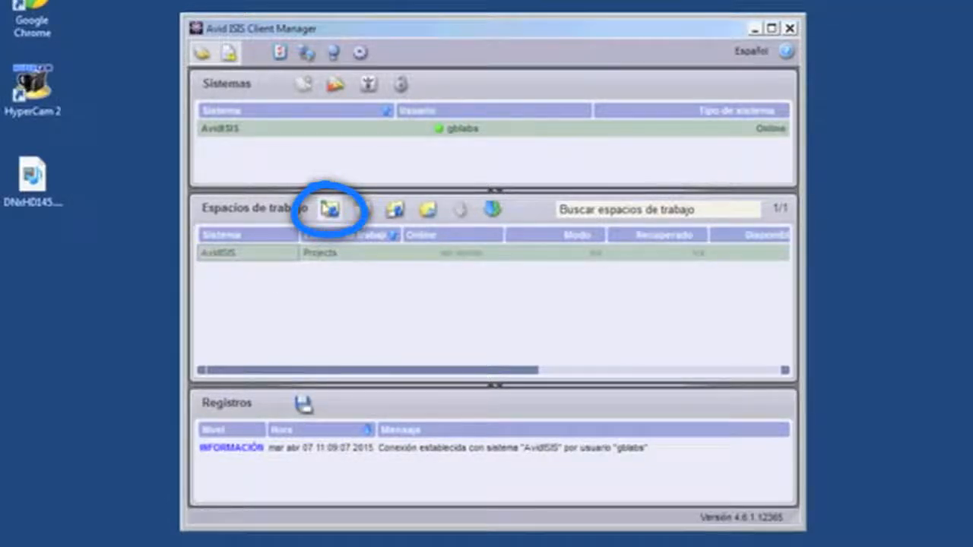
click(326, 206)
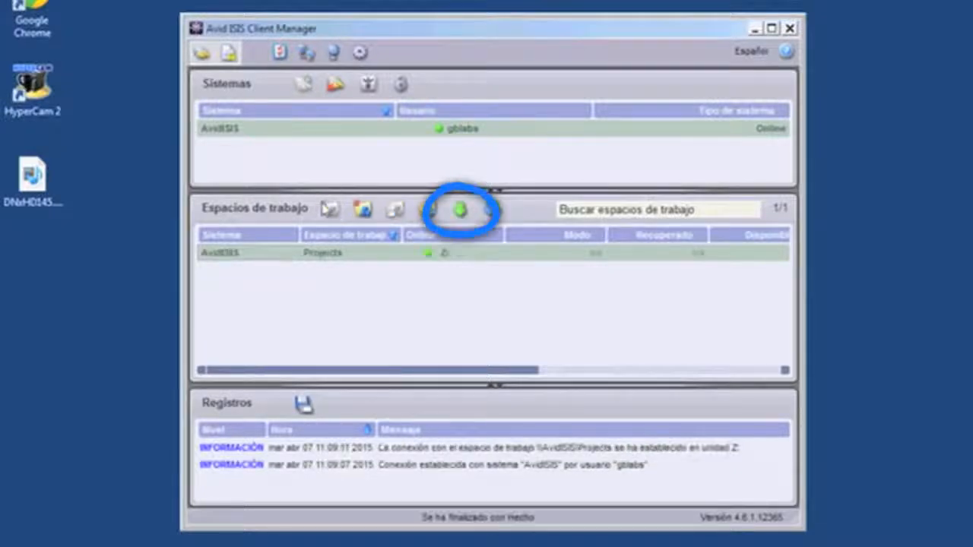
click(457, 211)
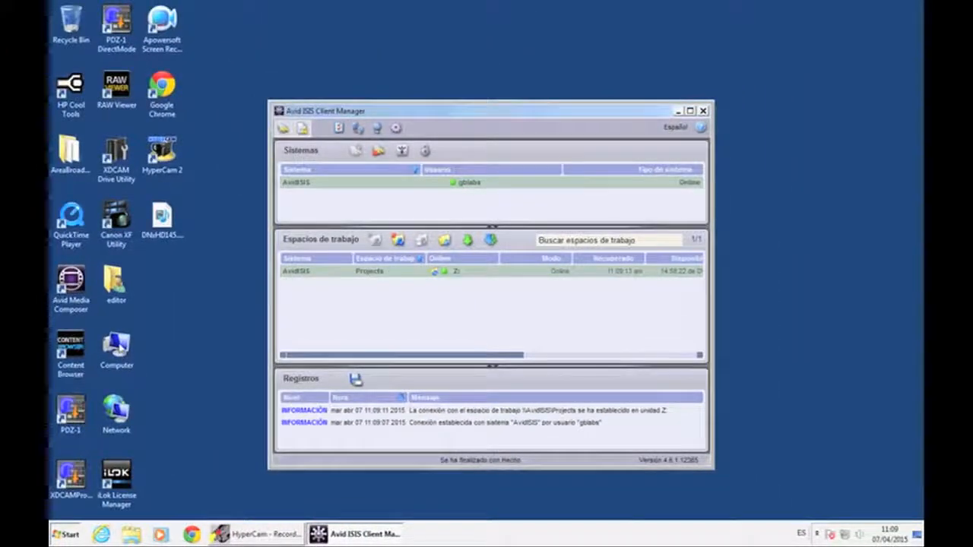
double_click(120, 347)
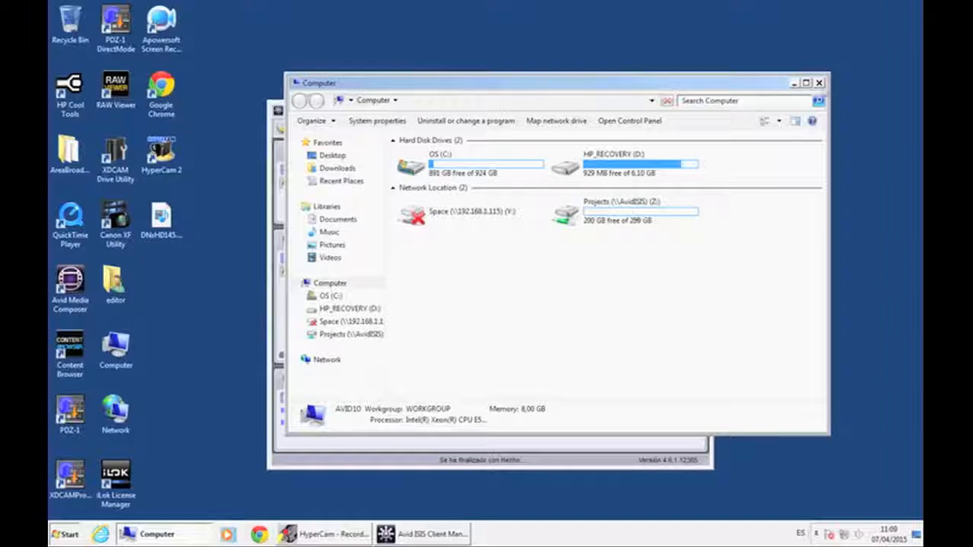
click(818, 82)
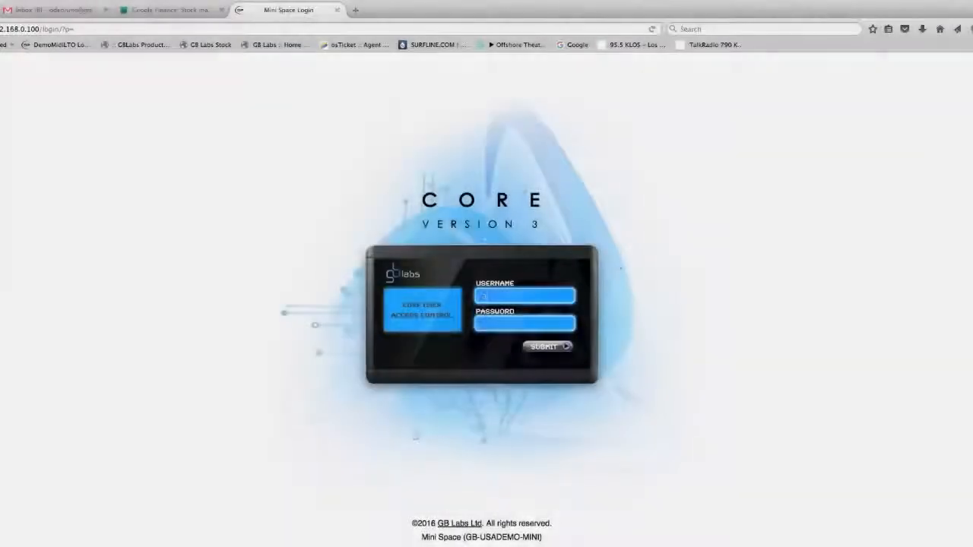
Step: Log in to the Space Core web interface as admin with the account password
text(admin)
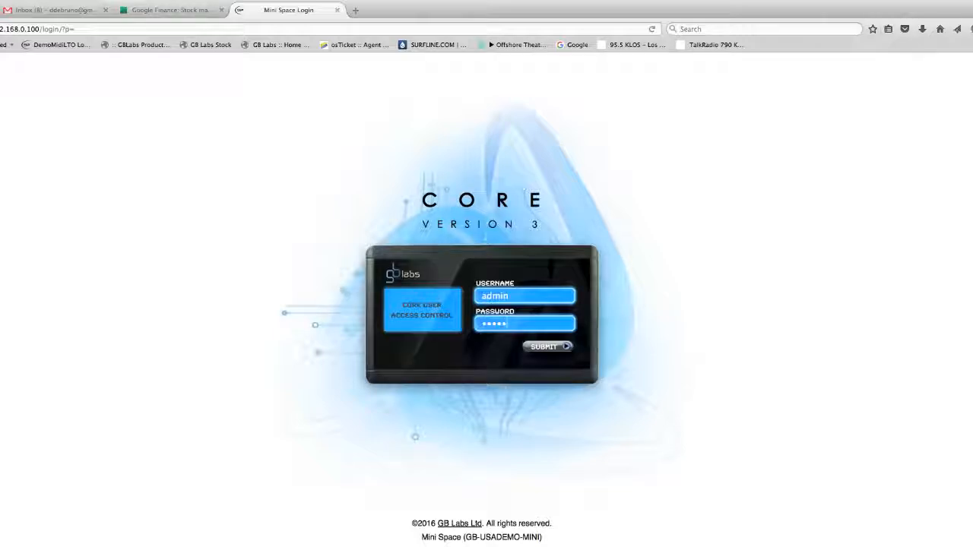
click(546, 348)
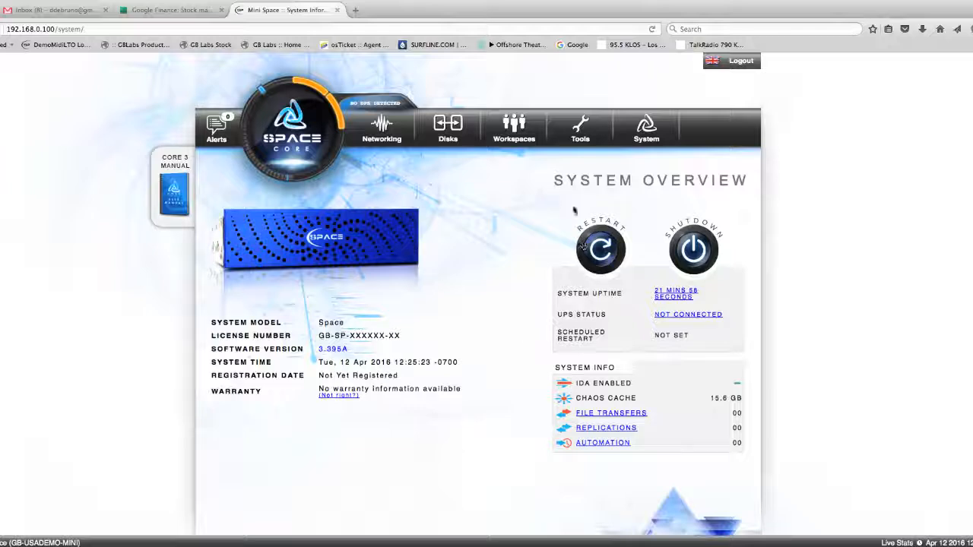
Step: Start creating a new workspace named MediaSpace
mouse_move(509, 134)
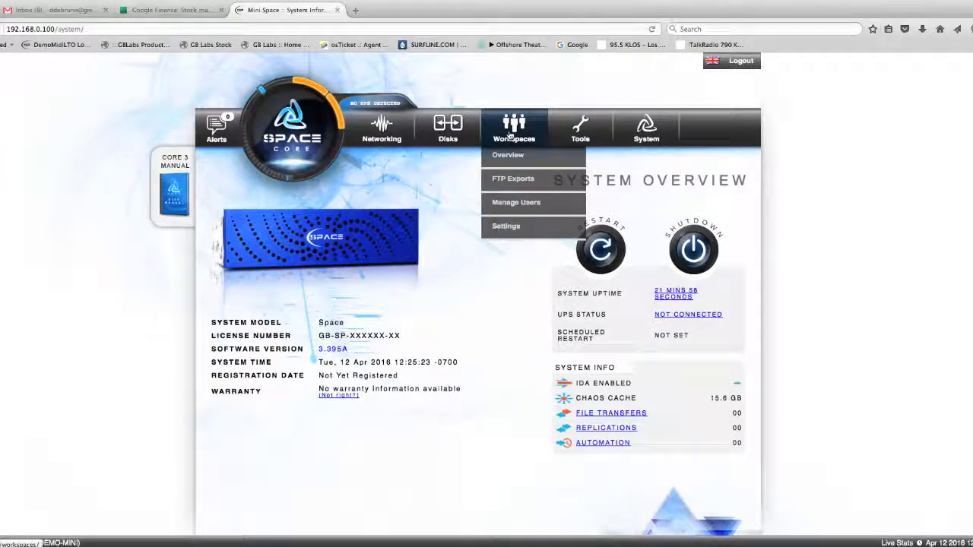
click(510, 134)
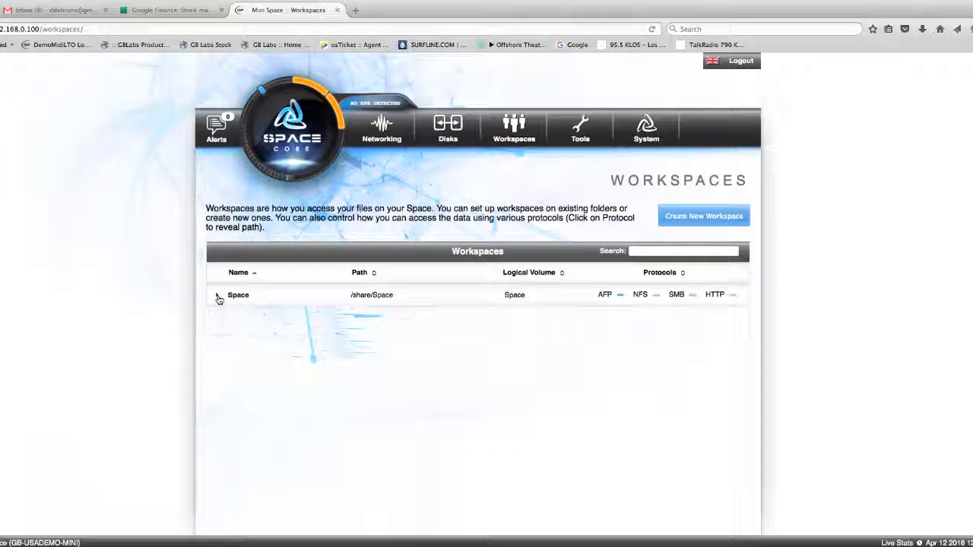
click(684, 224)
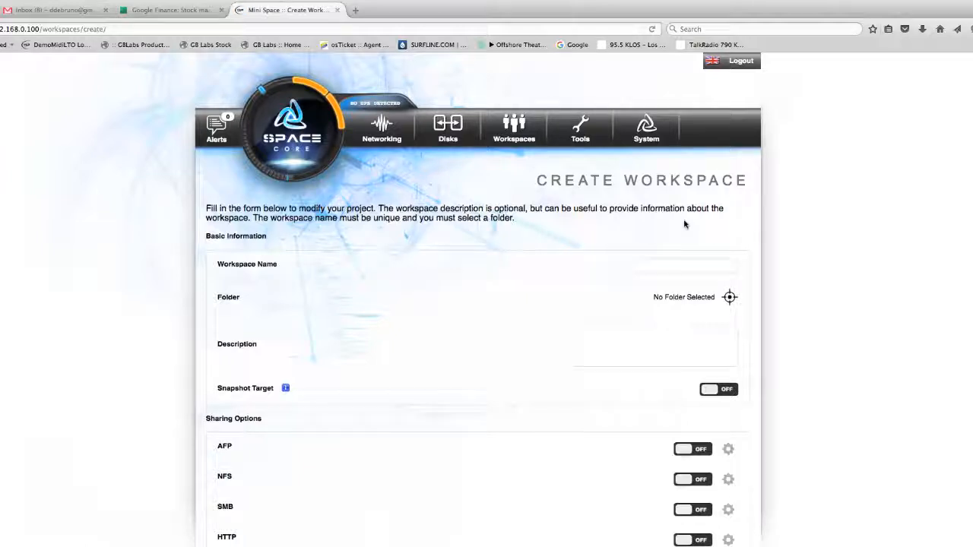
click(648, 266)
text(MediaSpa)
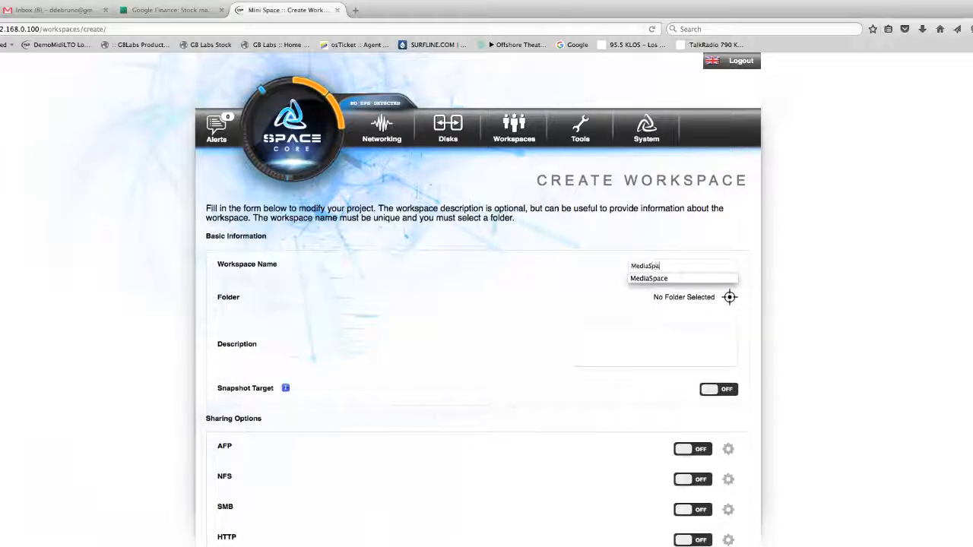
text(ce)
click(646, 278)
Step: Create a folder named Media under the Space volume and select it as the workspace folder
click(730, 299)
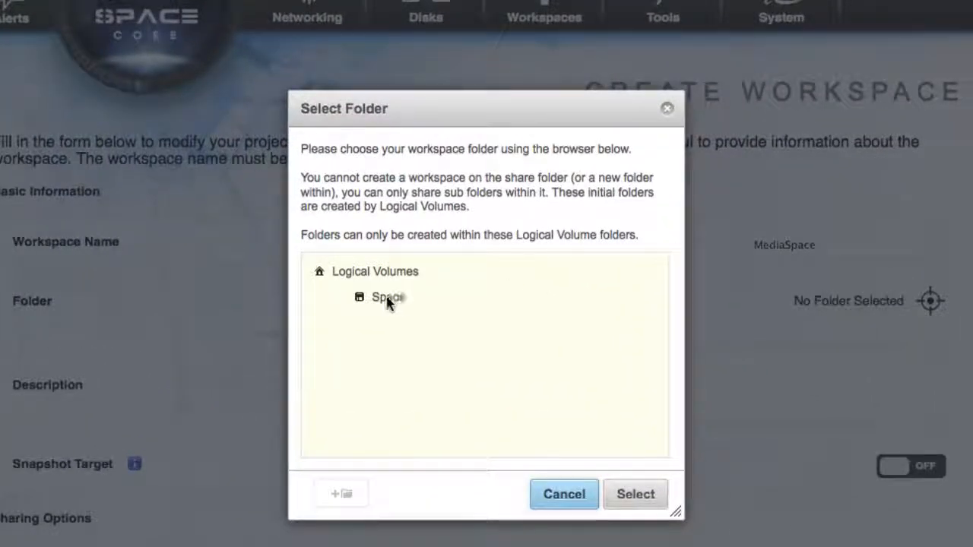
click(387, 300)
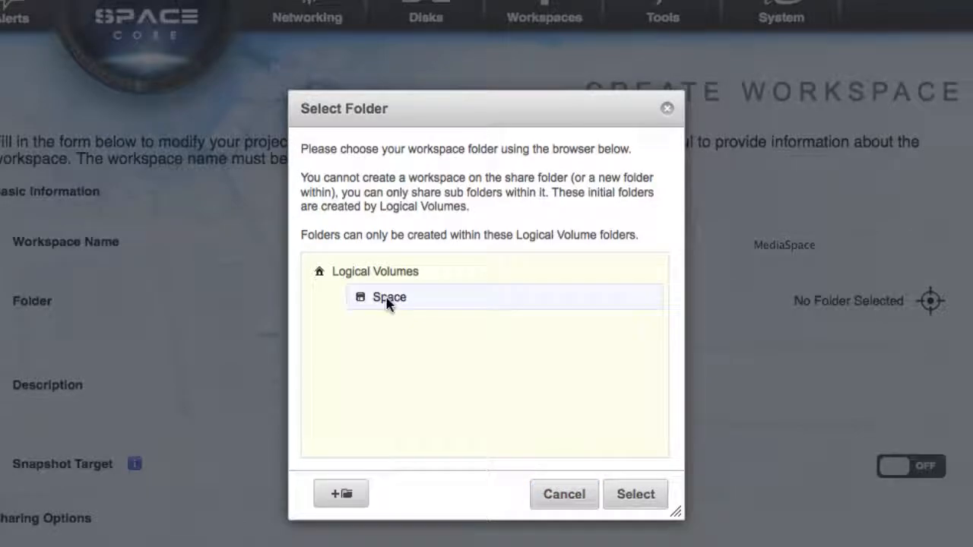
click(340, 495)
text(Me)
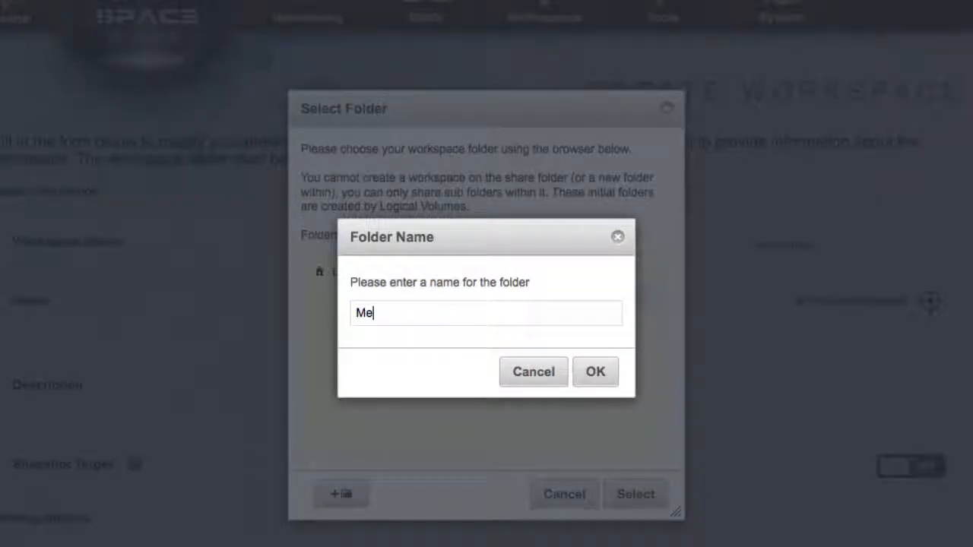
text(dia)
click(599, 374)
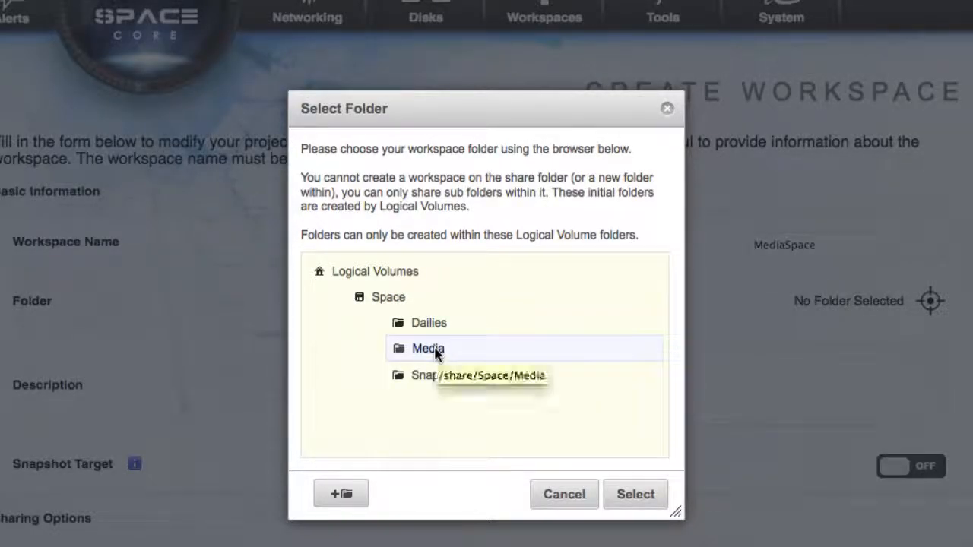
click(444, 349)
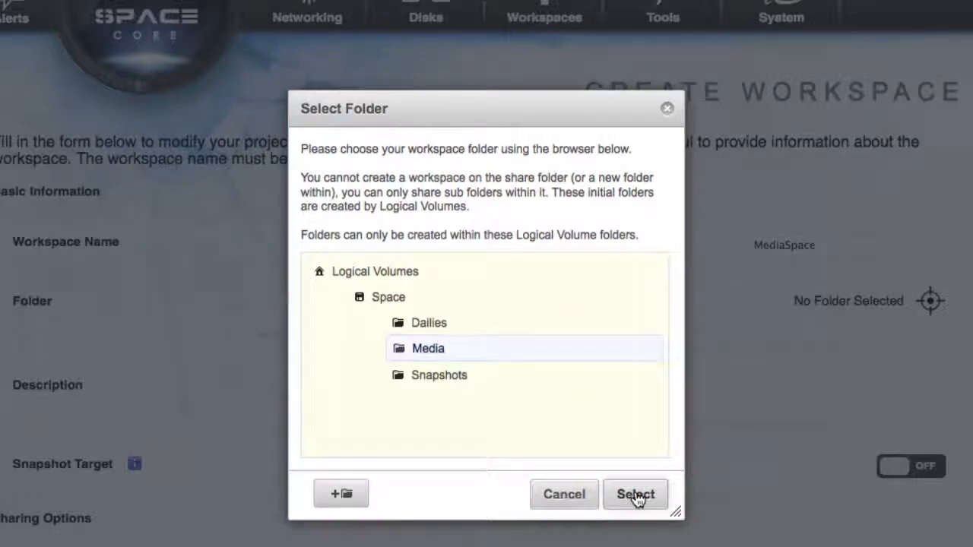
click(635, 495)
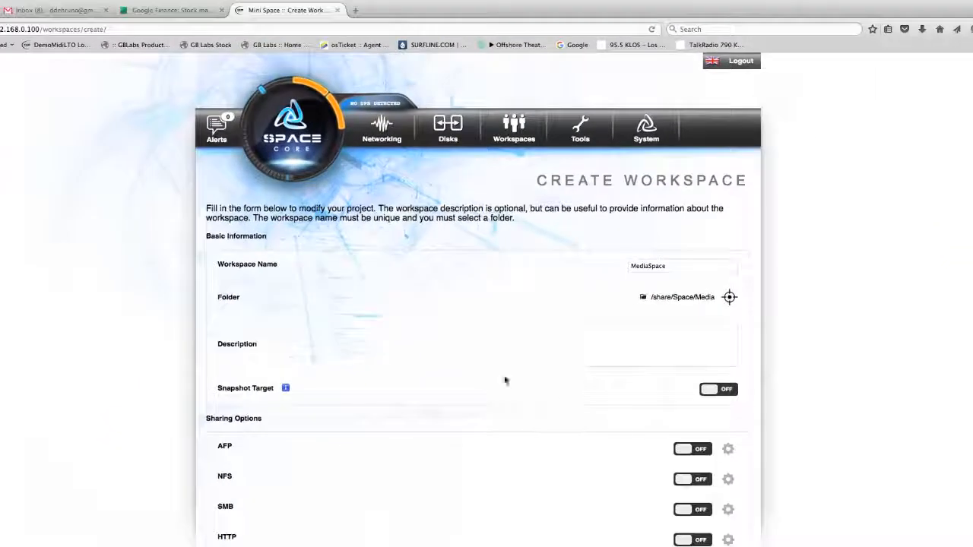
Step: Enable SMB sharing with the Avid ISIS Media Store (Windows) access profile and save the MediaSpace workspace
scroll(492, 380, down, 5)
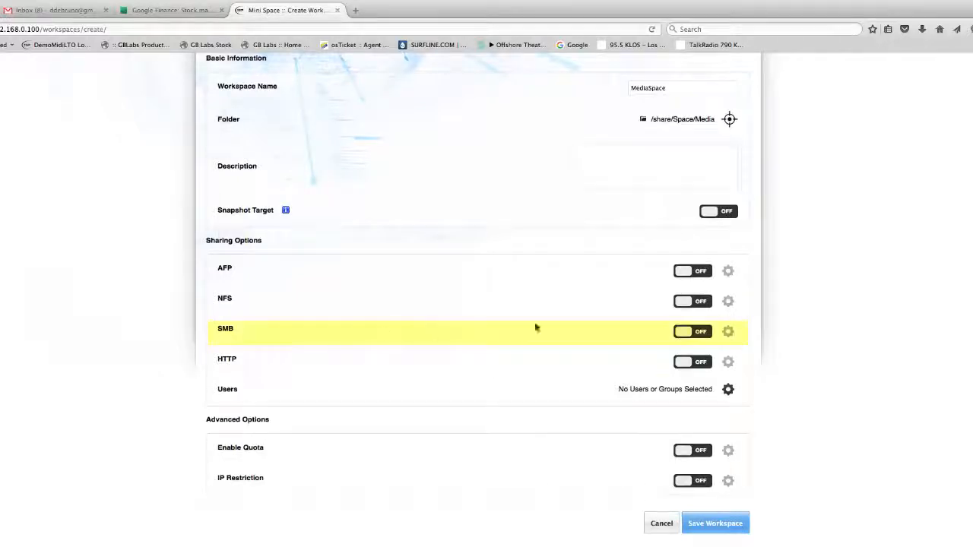
click(678, 335)
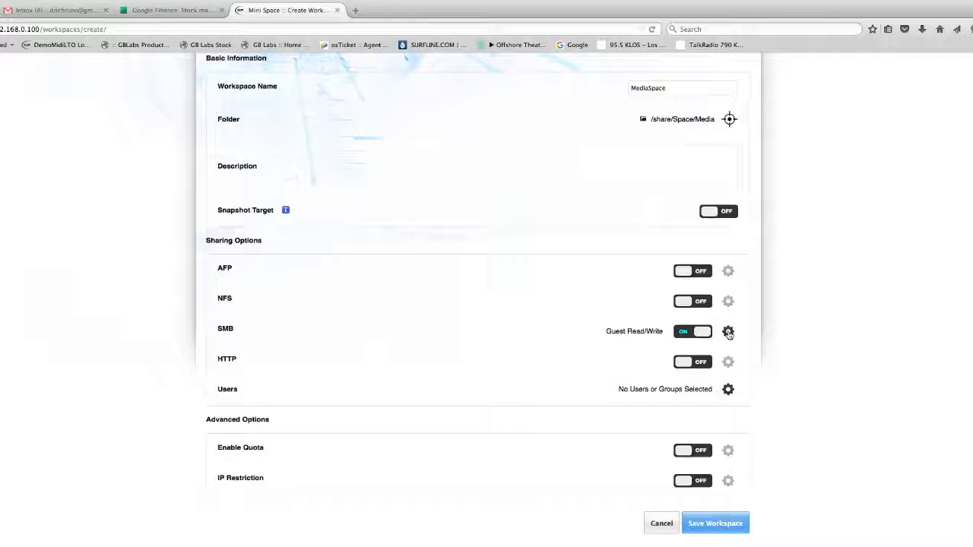
click(728, 332)
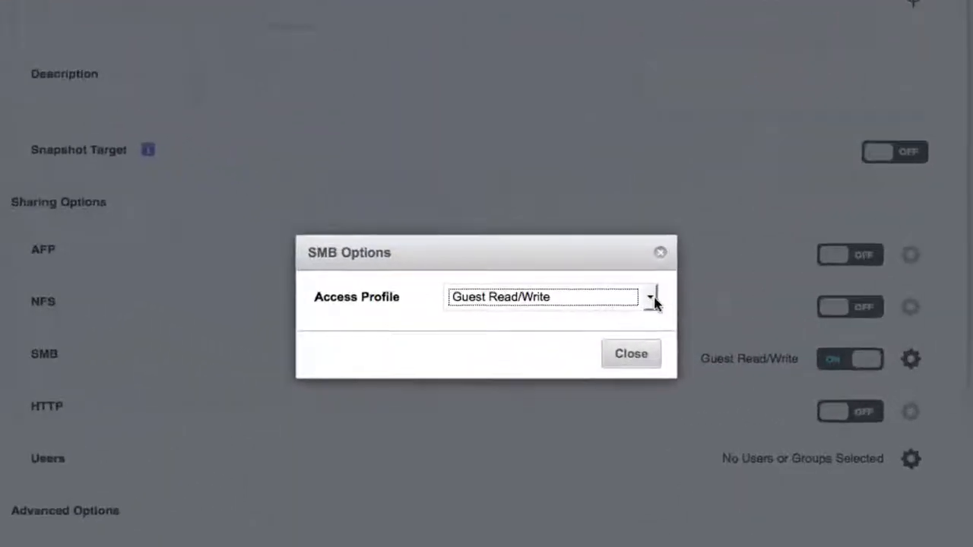
click(652, 298)
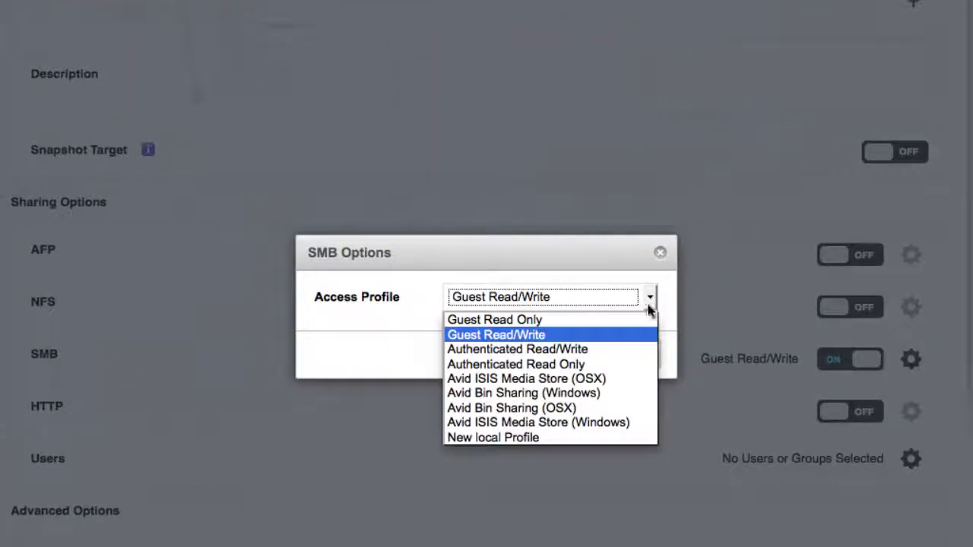
click(621, 422)
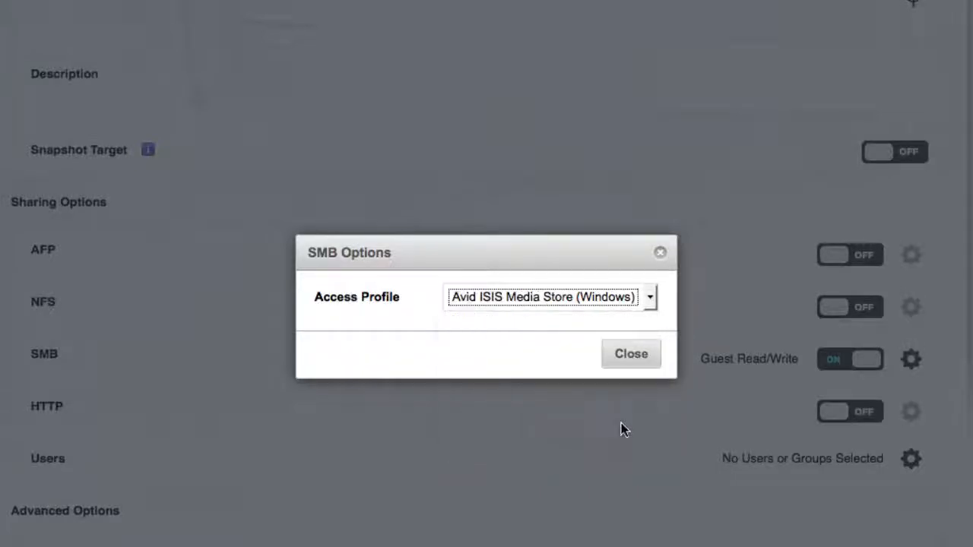
click(633, 356)
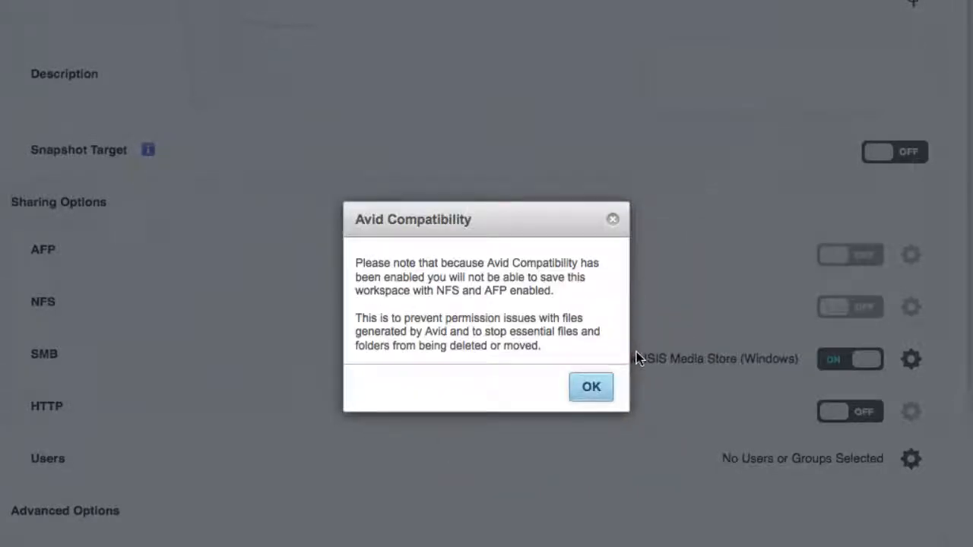
click(591, 389)
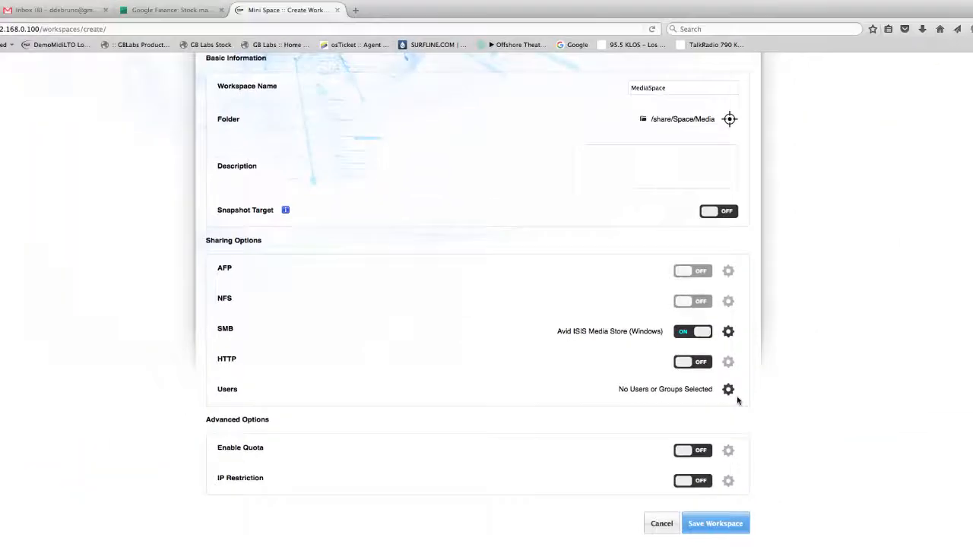
click(722, 523)
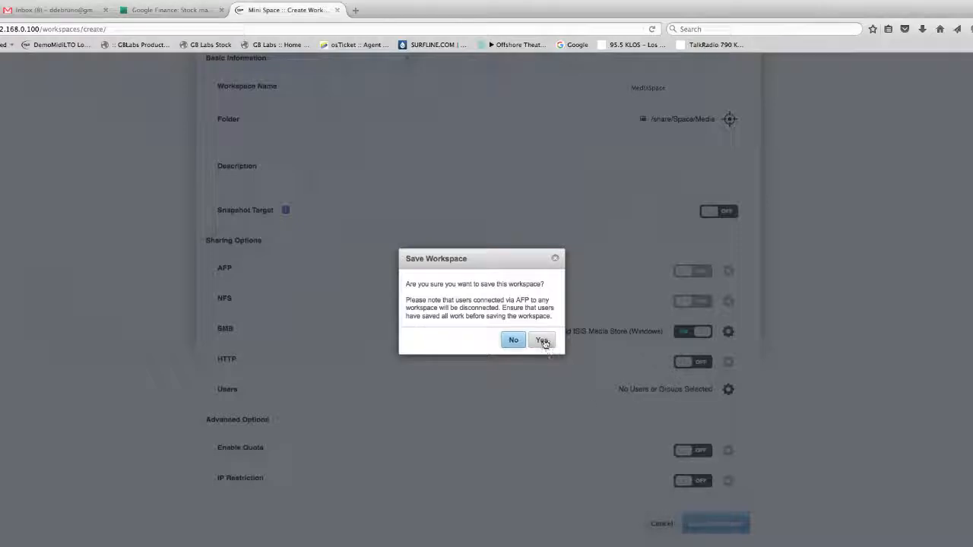
click(541, 341)
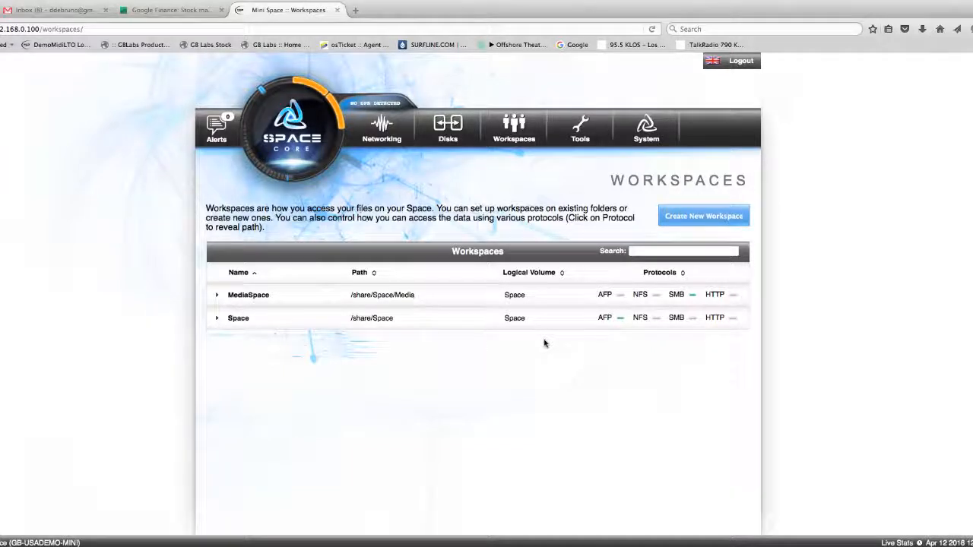
Step: Create a workspace user named avid1 and enter and confirm the account password
mouse_move(529, 141)
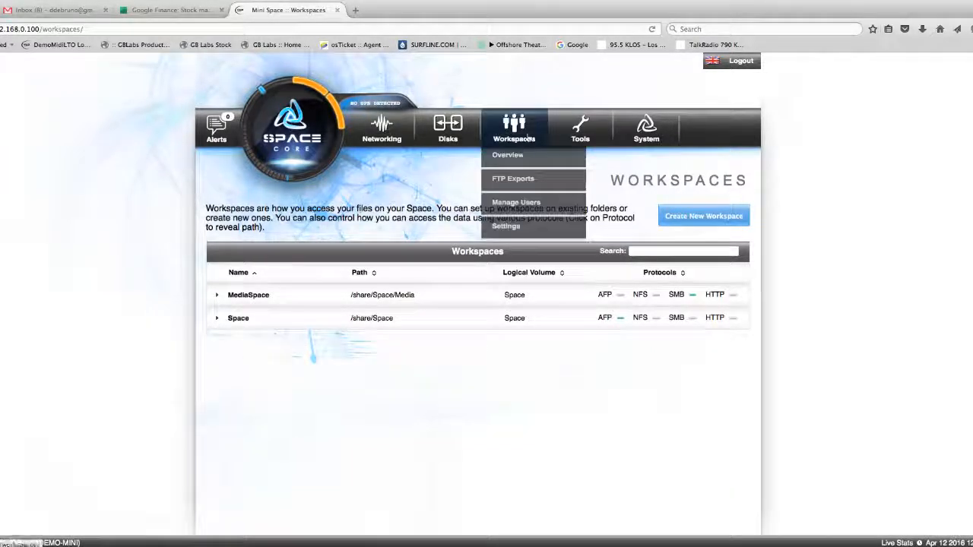
click(524, 203)
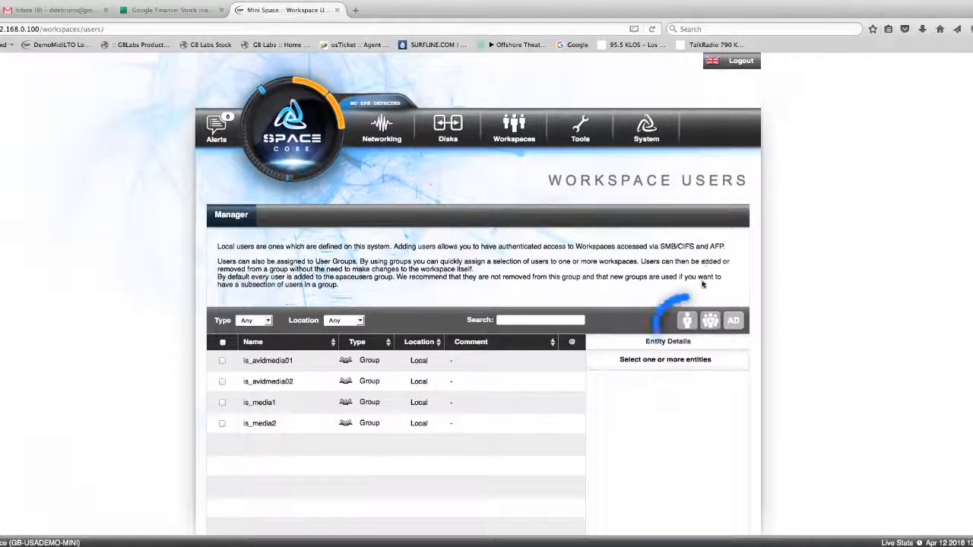
click(689, 322)
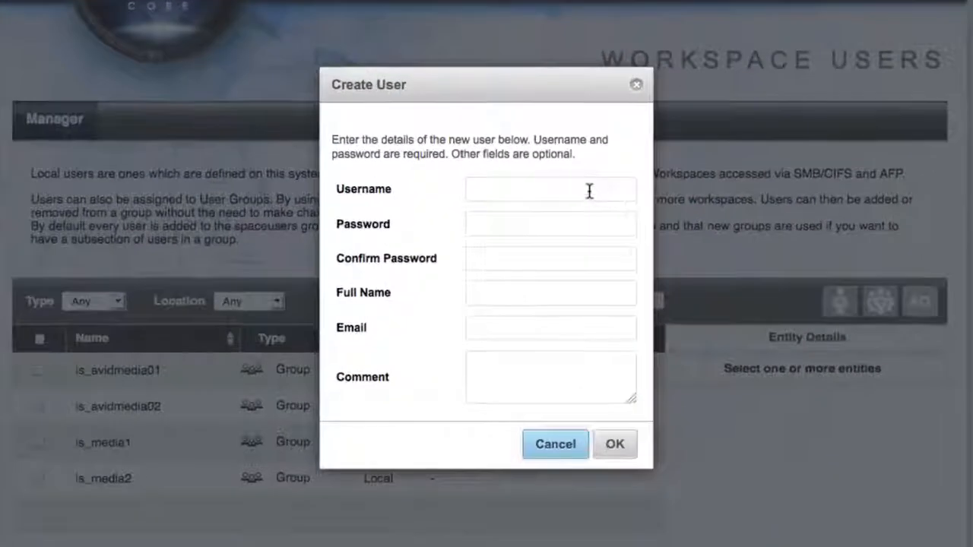
click(560, 202)
text(avid1)
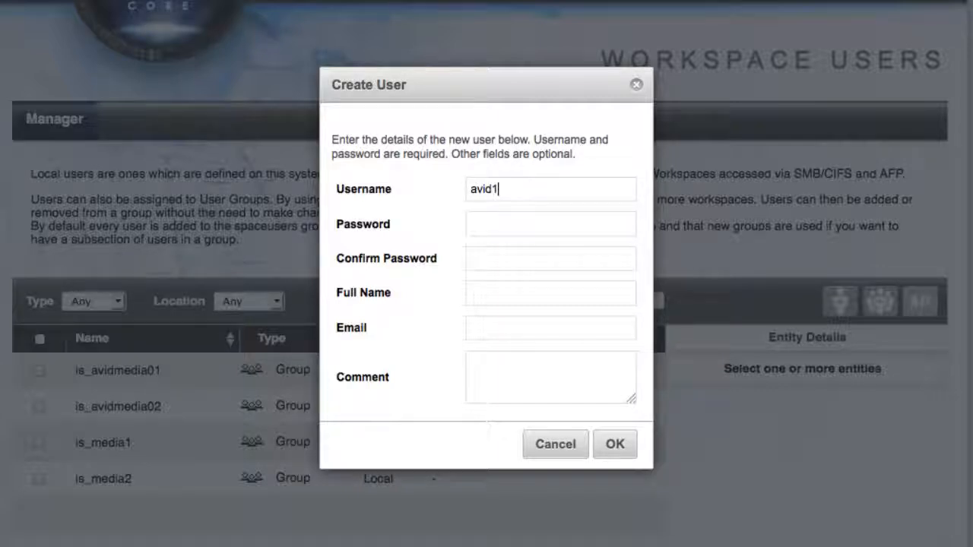
click(547, 220)
text(••••)
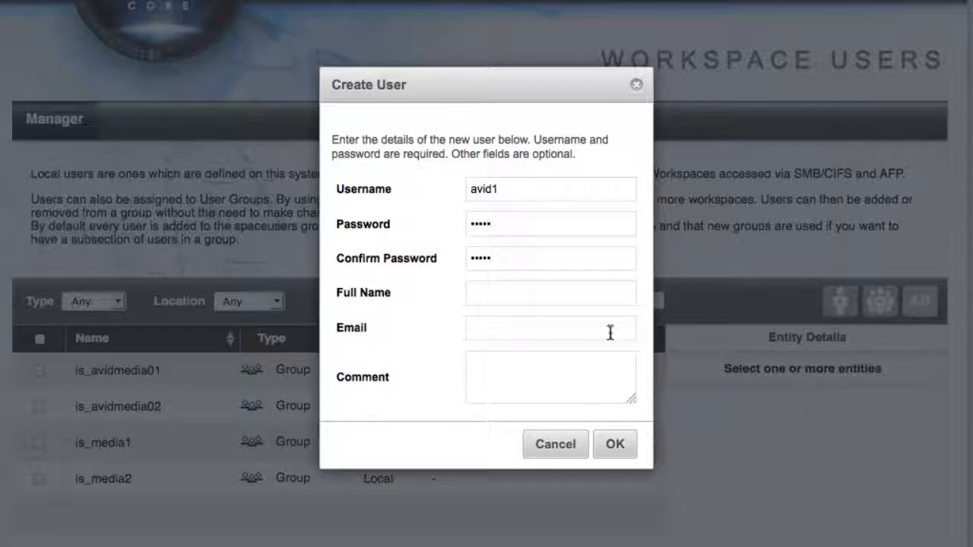
click(617, 447)
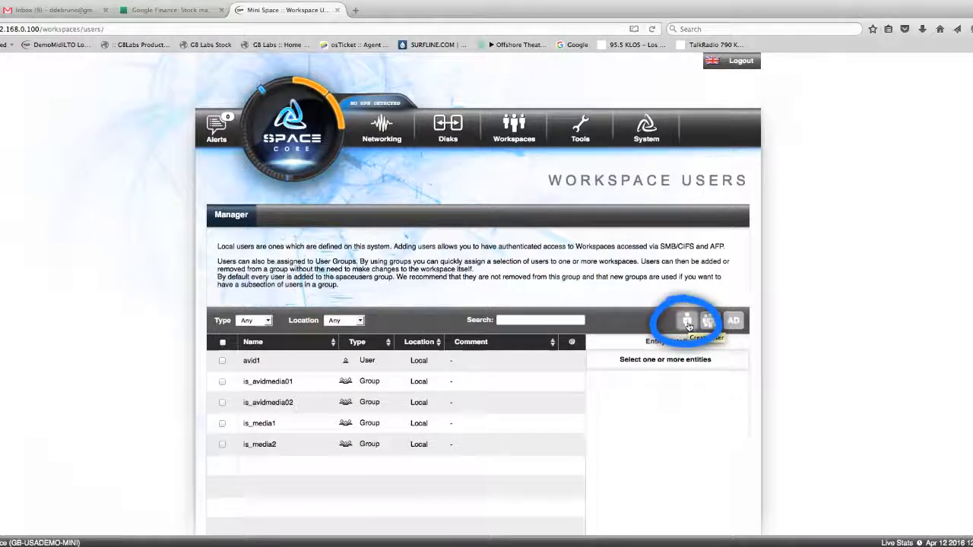
Step: Create a second workspace user named avid2 and enter and confirm the account password
click(687, 322)
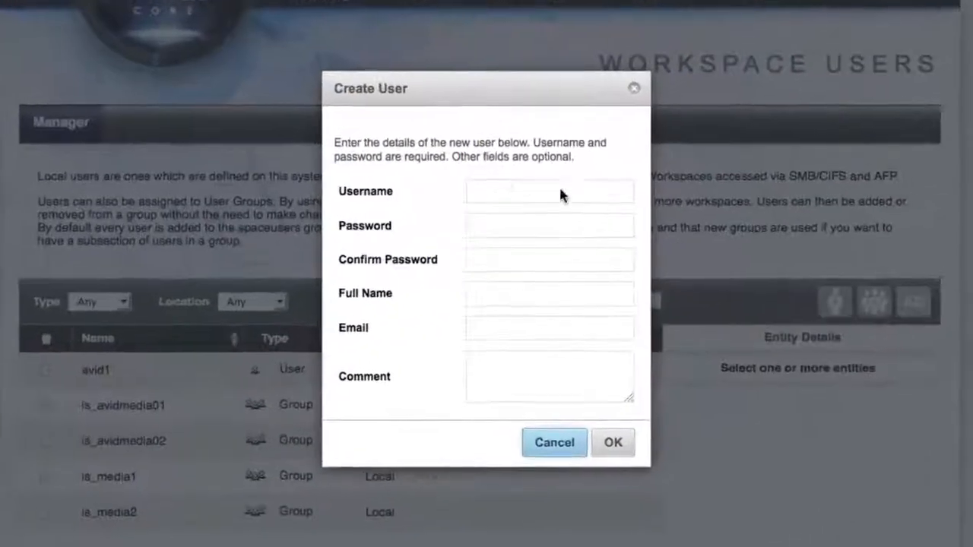
click(497, 190)
text(a)
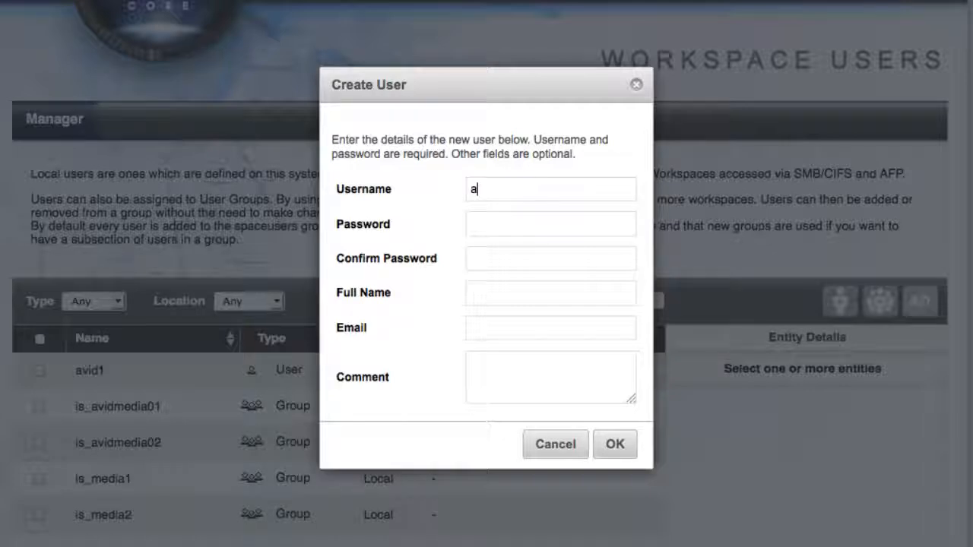
text(vid2)
key(Tab)
text(a)
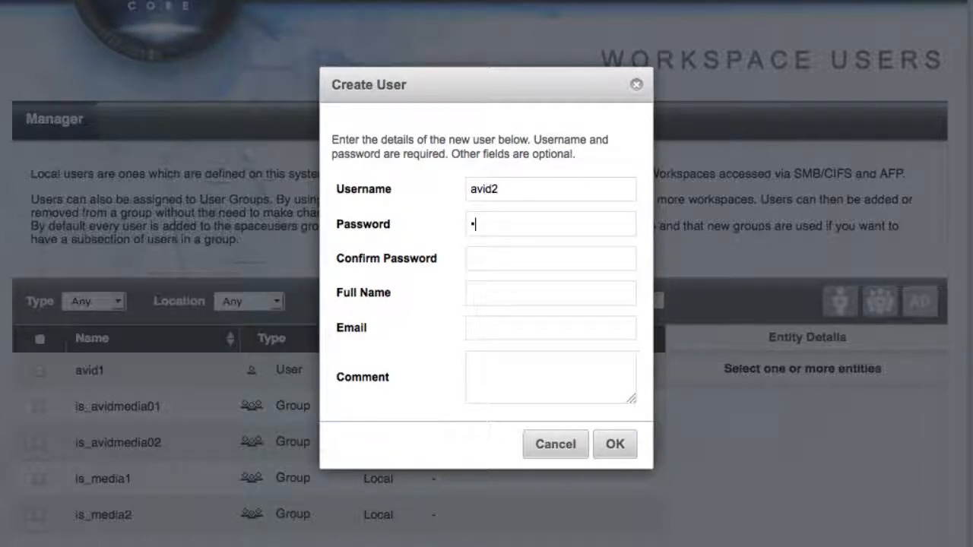
text(vidavid2)
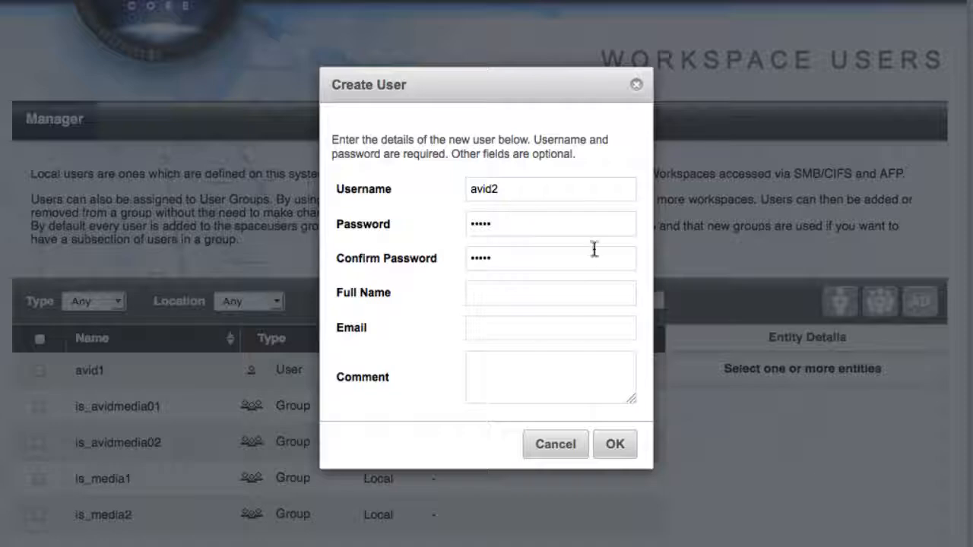
click(615, 447)
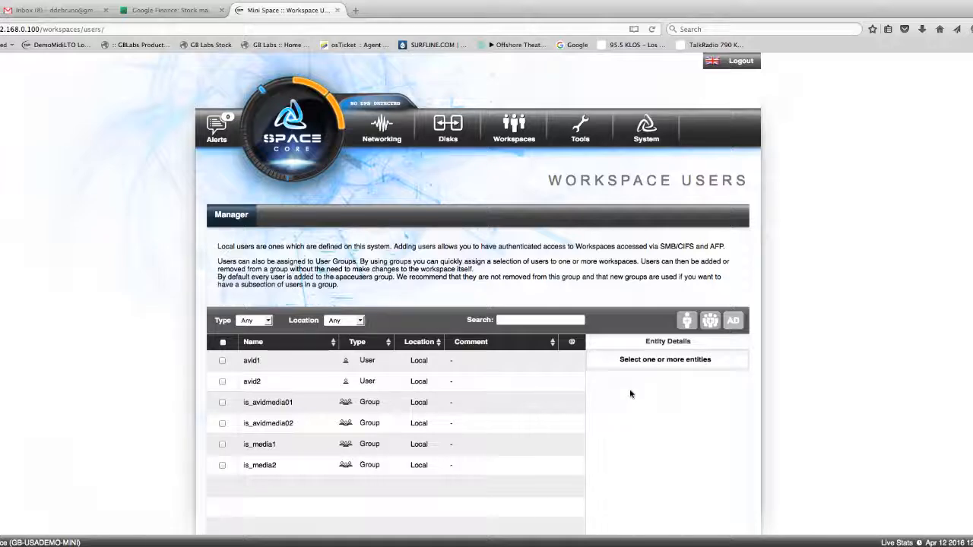
Step: Edit the MediaSpace workspace to give users avid1 and avid2 access, then save it
click(510, 135)
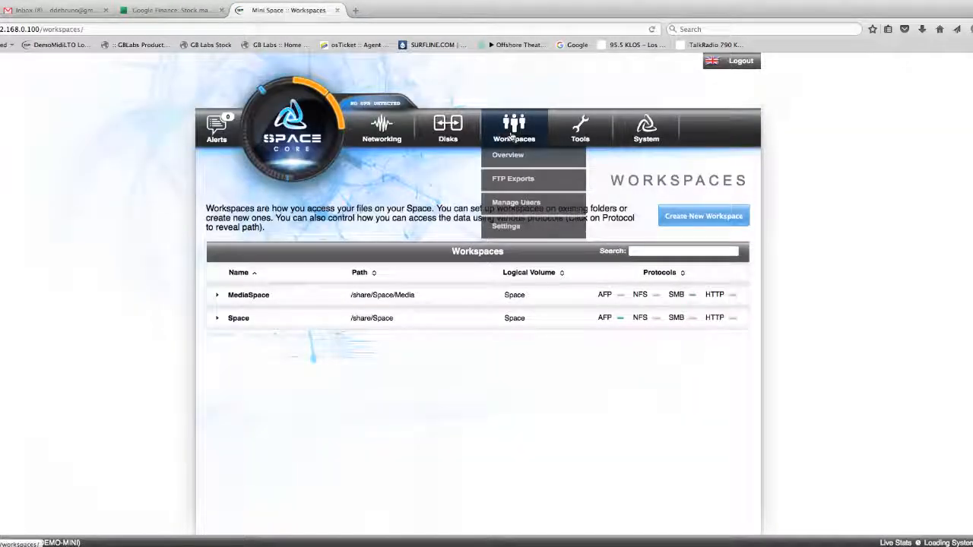
click(218, 298)
scroll(218, 298, down, 2)
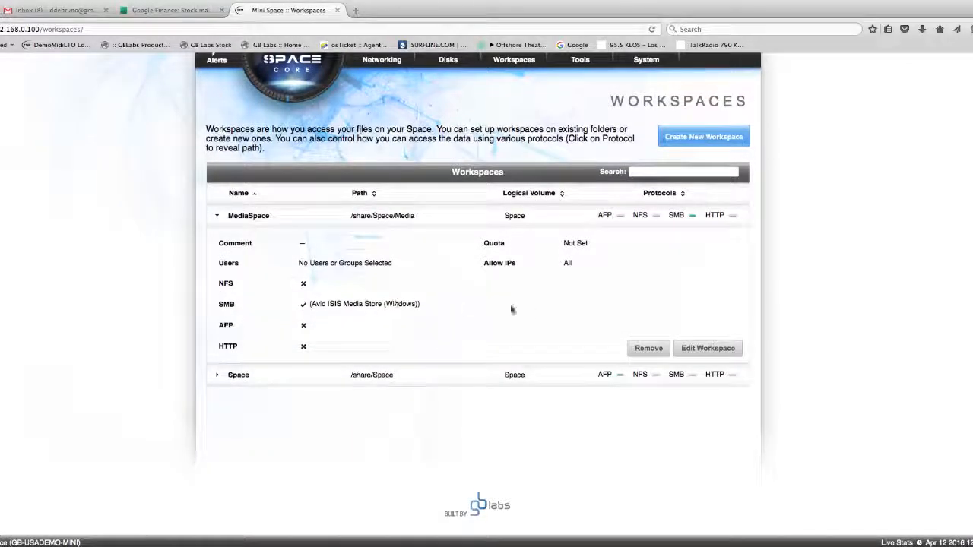
click(703, 350)
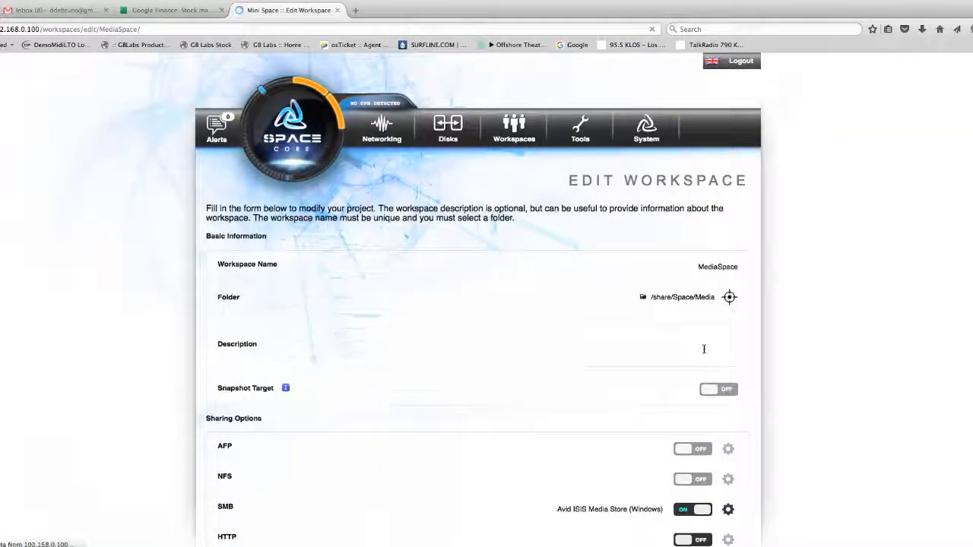
scroll(573, 393, down, 4)
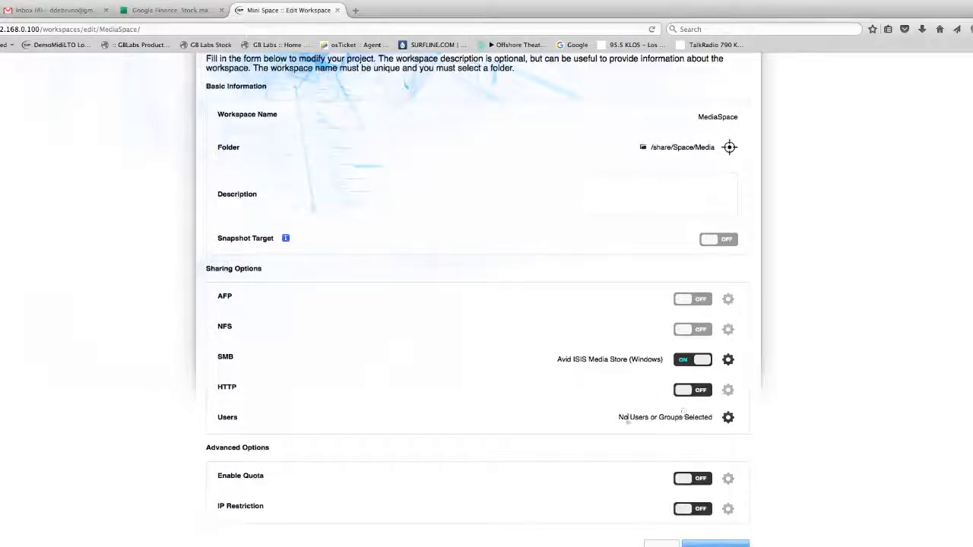
click(728, 417)
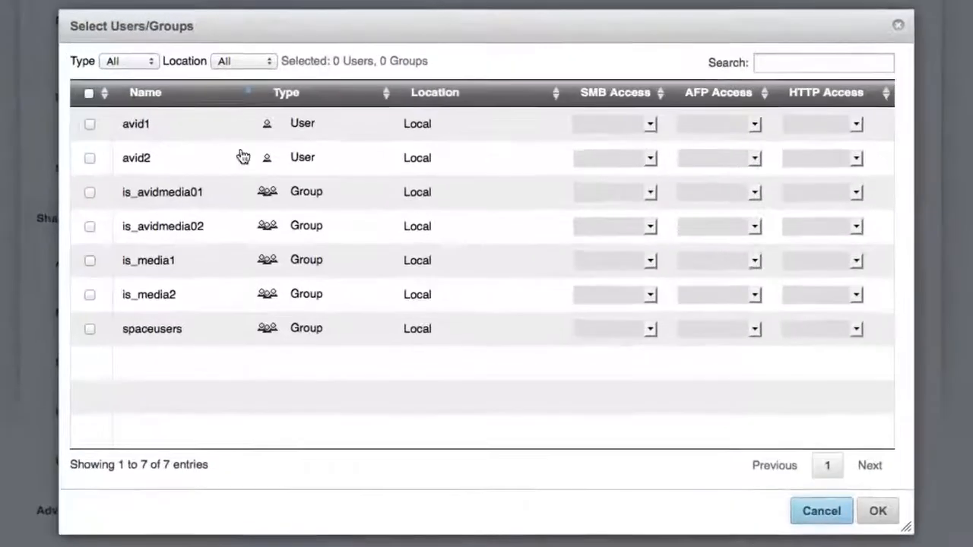
click(89, 124)
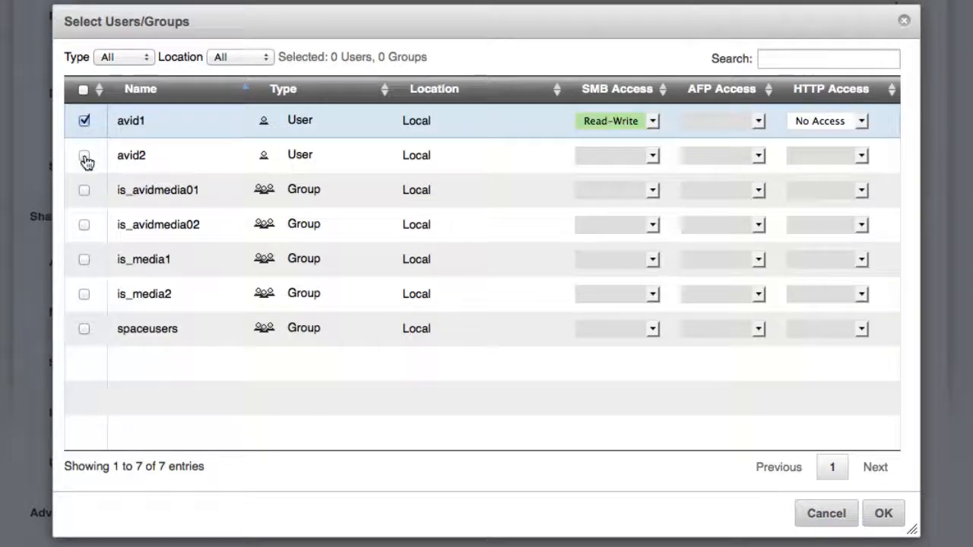
click(85, 156)
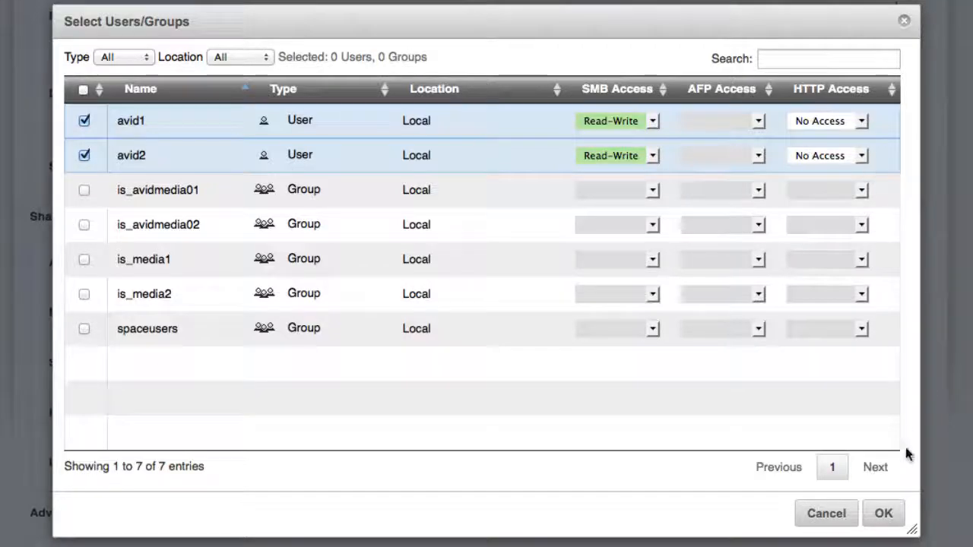
click(884, 515)
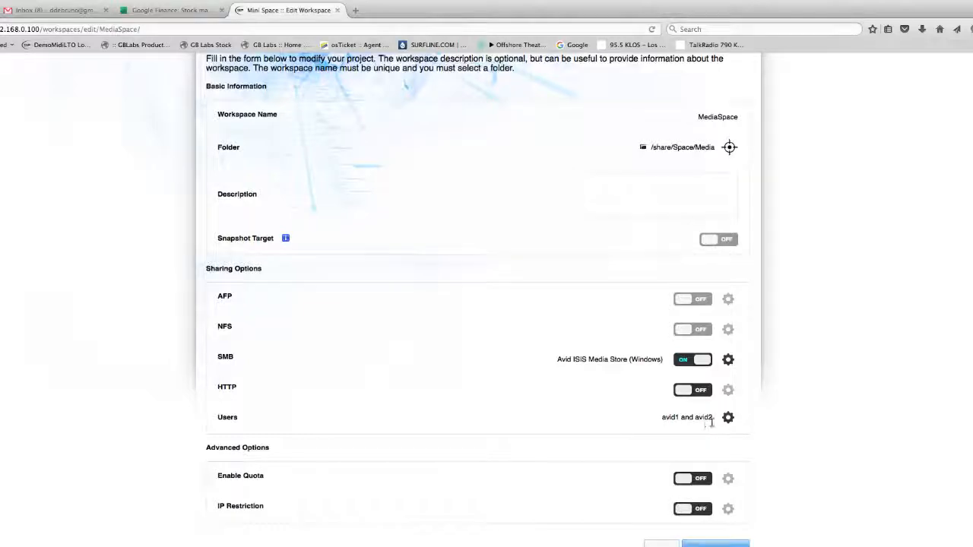
scroll(647, 450, down, 2)
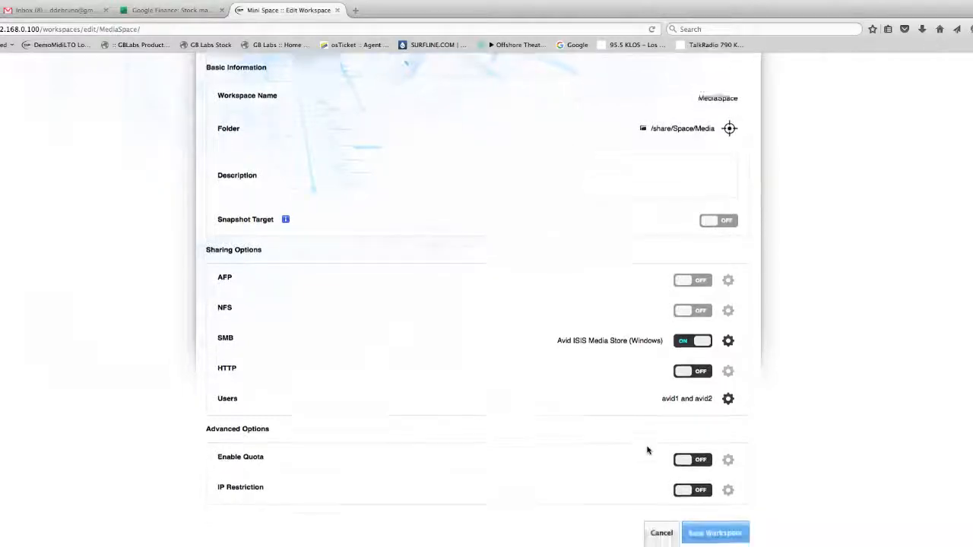
click(714, 520)
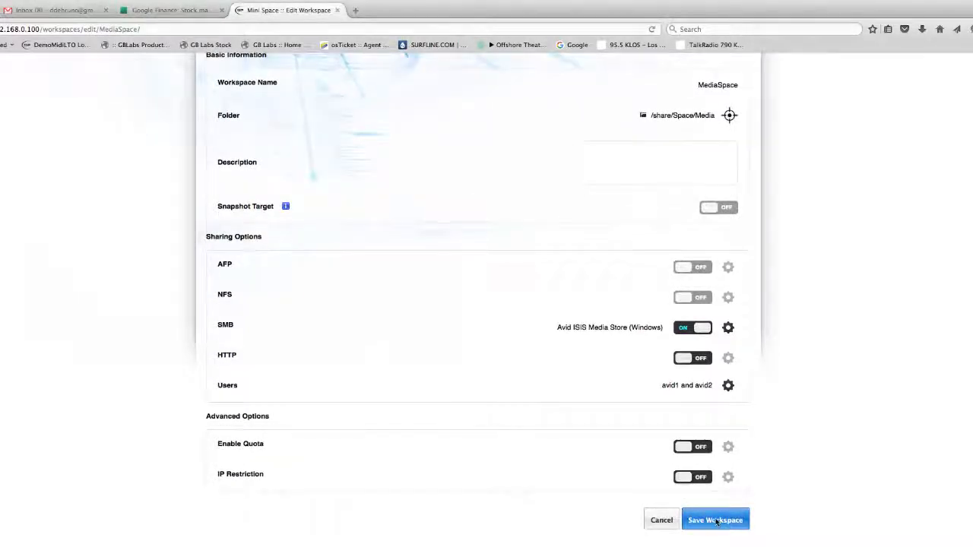
click(548, 339)
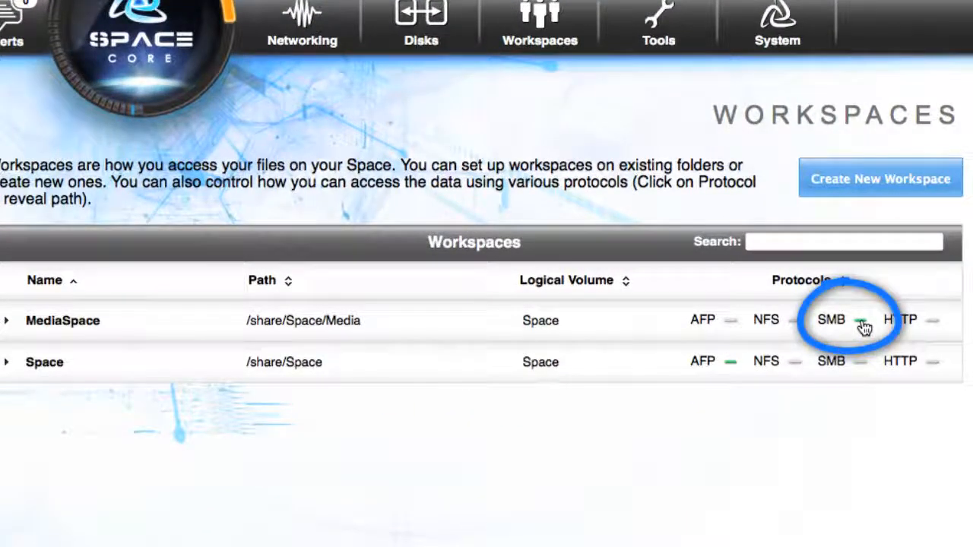
Step: Open MediaSpace's SMB mount options and copy the Windows address \\192.168.0.100\MediaSpace
click(862, 324)
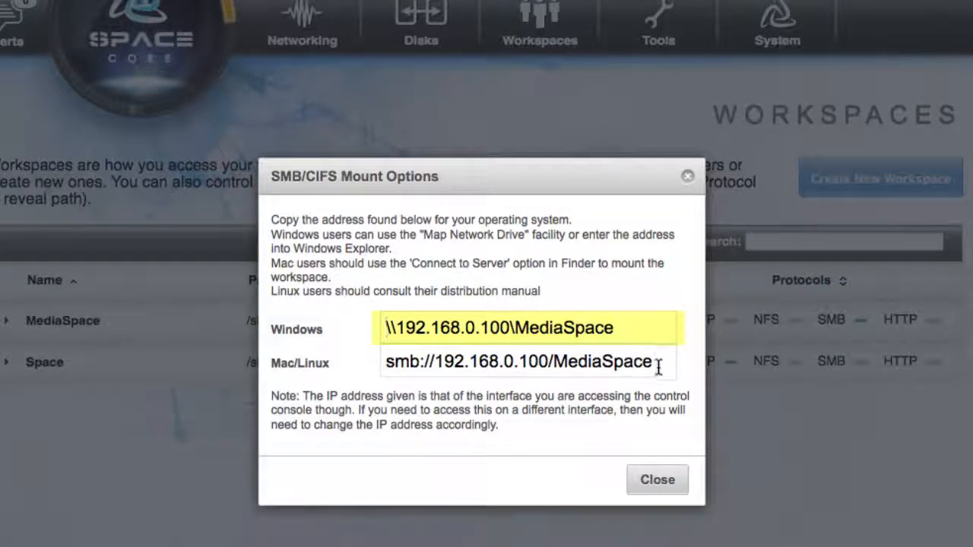
drag(618, 326, 369, 321)
click(397, 326)
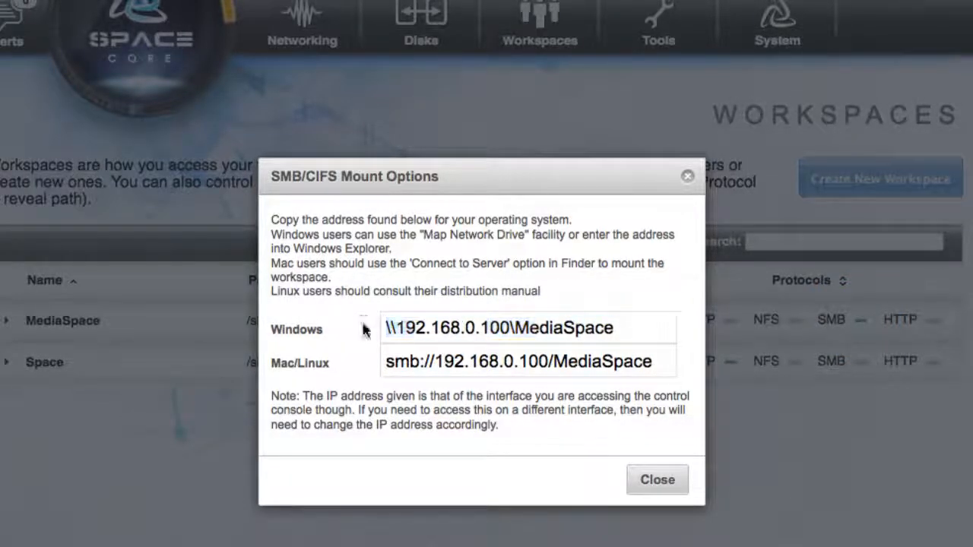
drag(623, 326, 366, 327)
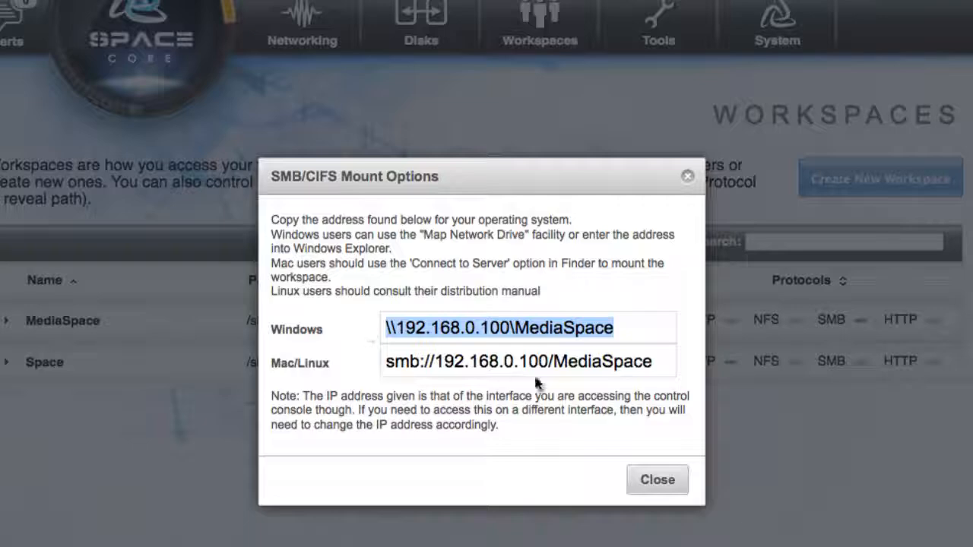
click(658, 480)
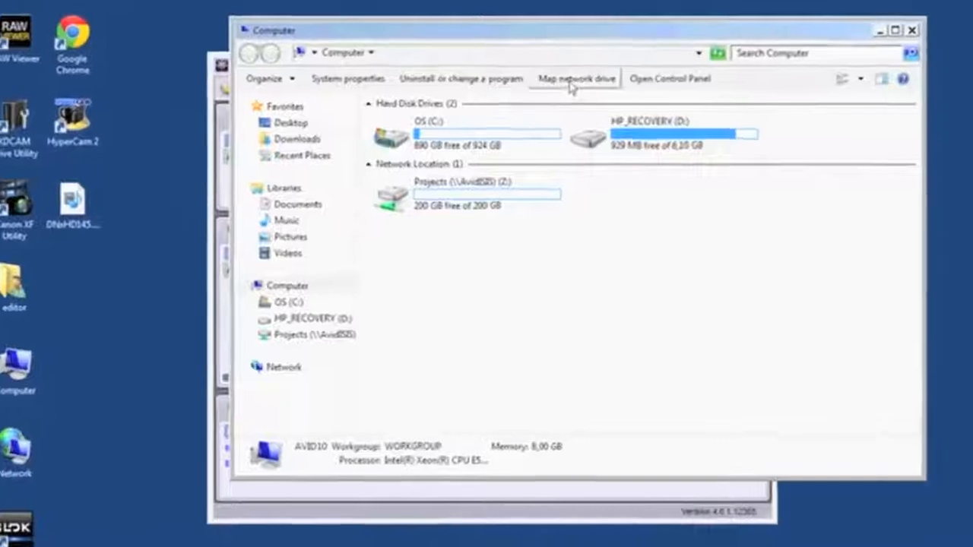
Step: Map network drive Y: to the folder \\192.168.1.115\MediaSpace, connecting with different credentials
click(562, 91)
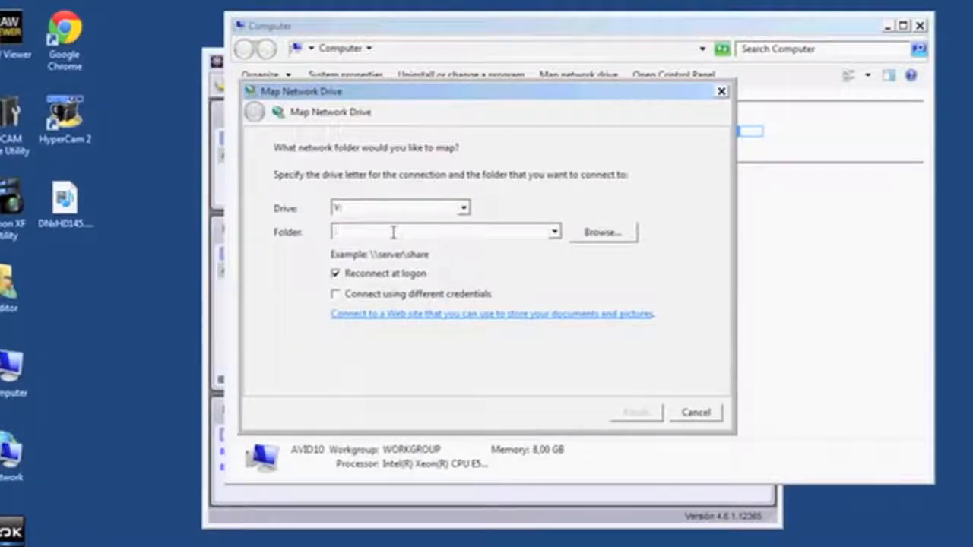
text(\192.168.1.115\MediaSpace)
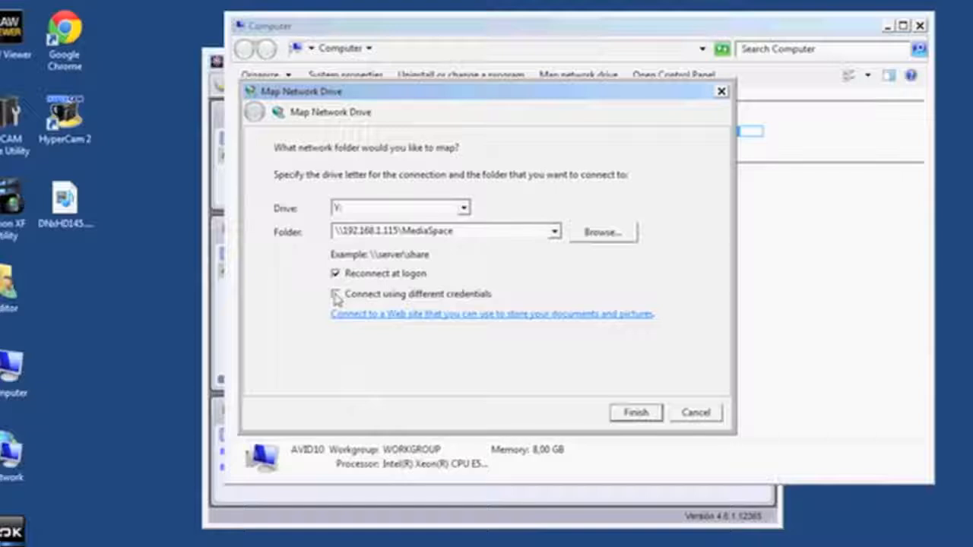
click(636, 413)
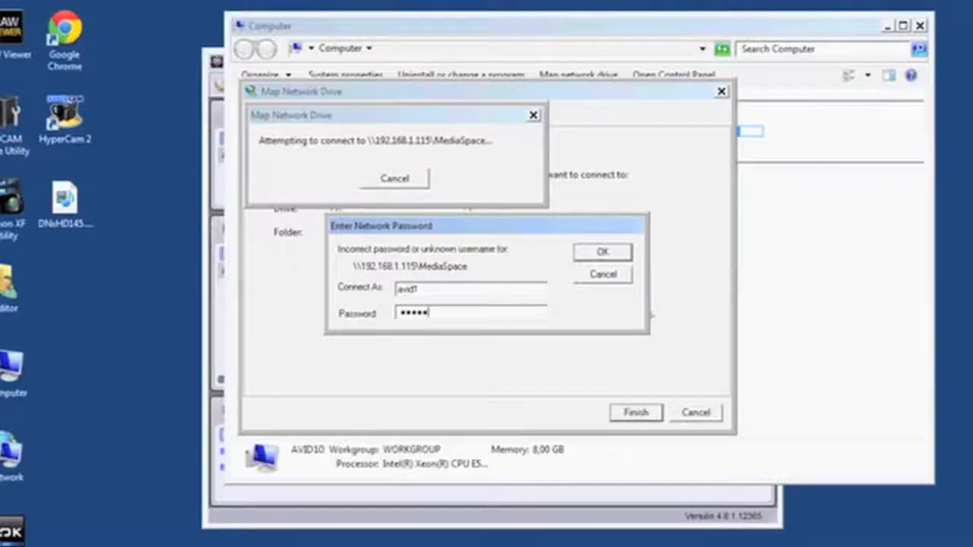
Step: Enter the network credentials as user avid1 with the account password to complete the drive mapping
click(601, 252)
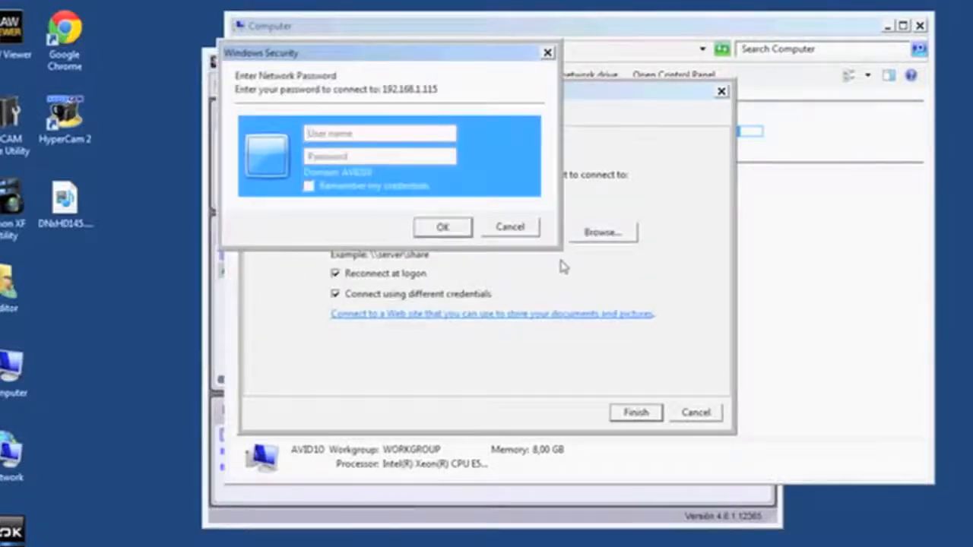
text(avid1)
key(Tab)
text(avid)
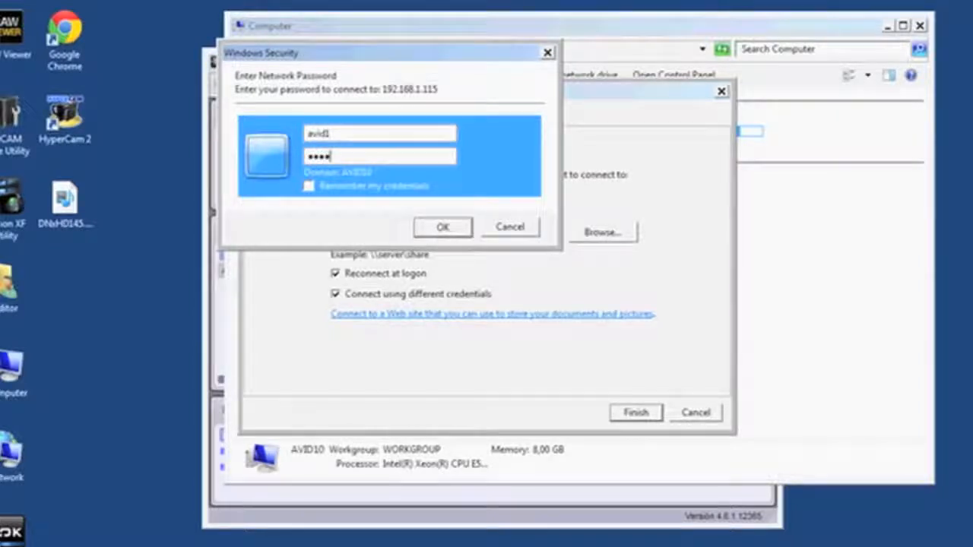
click(444, 227)
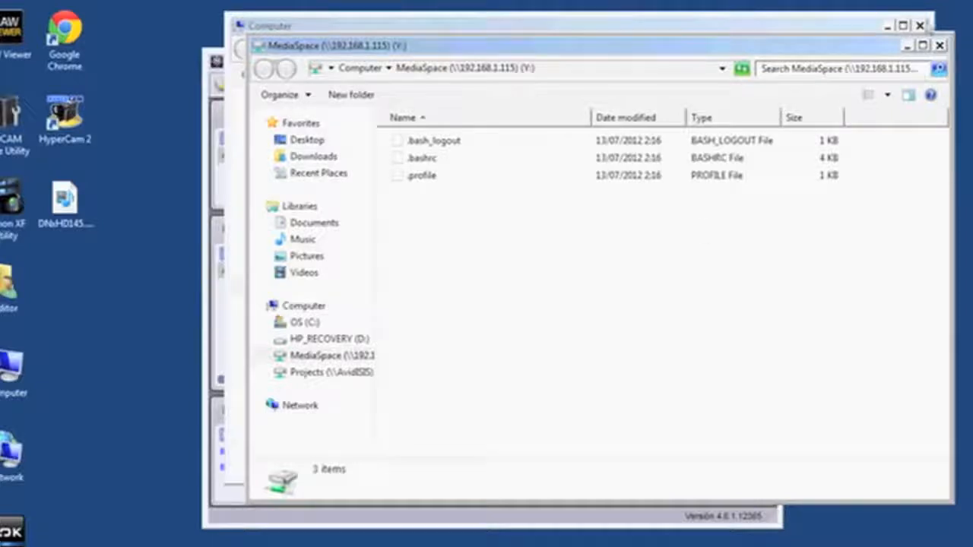
Step: Close the MediaSpace drive window and the Computer window
click(940, 46)
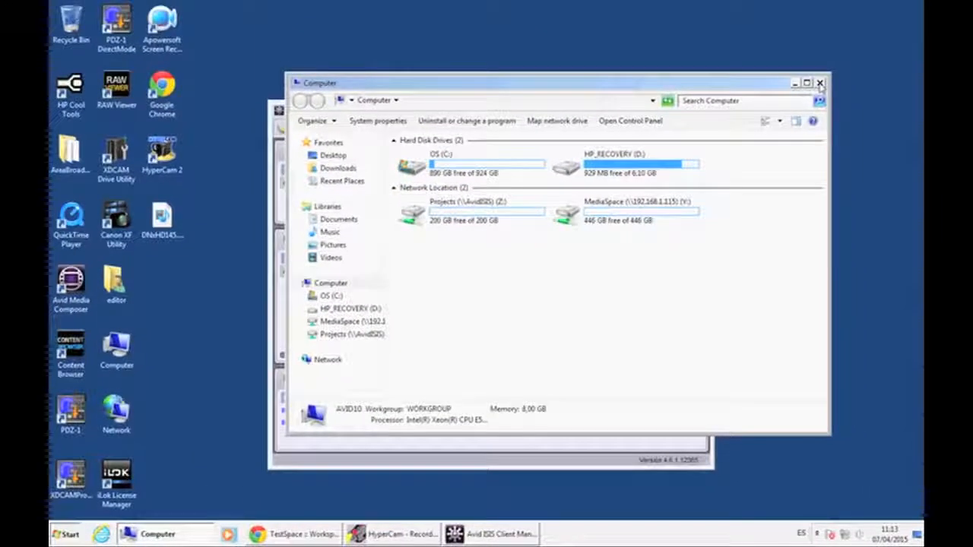
click(919, 26)
click(702, 111)
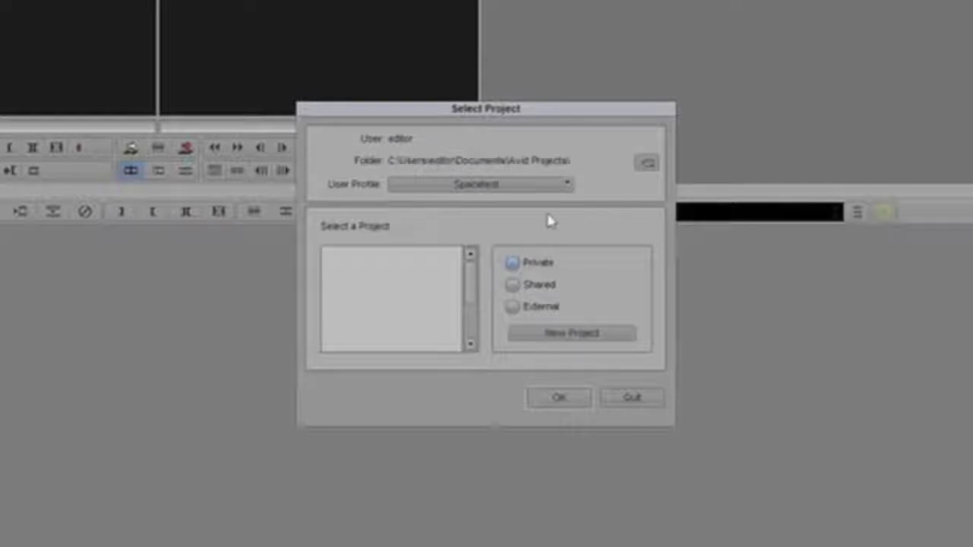
Step: Set the project folder to the Projects (Z:) shared drive in the Select Project dialog
click(586, 332)
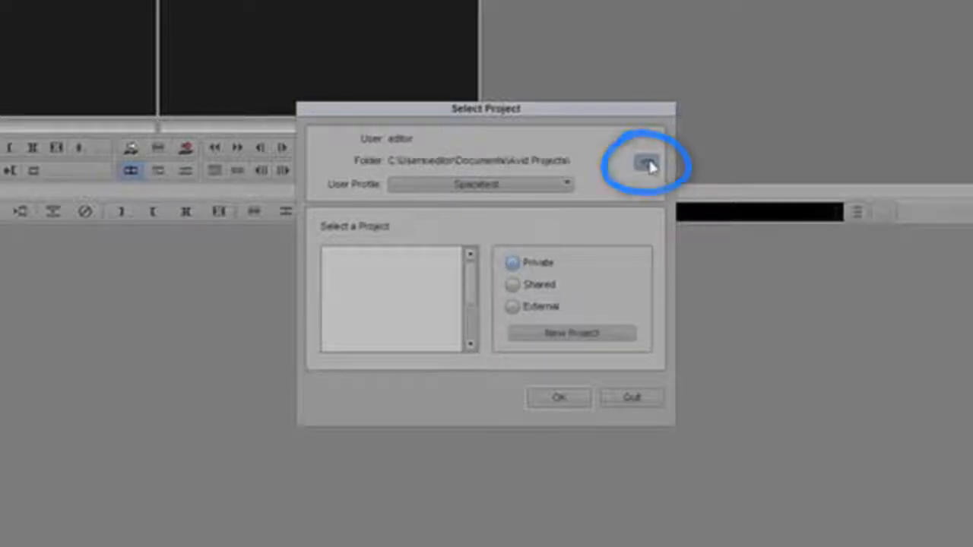
click(646, 164)
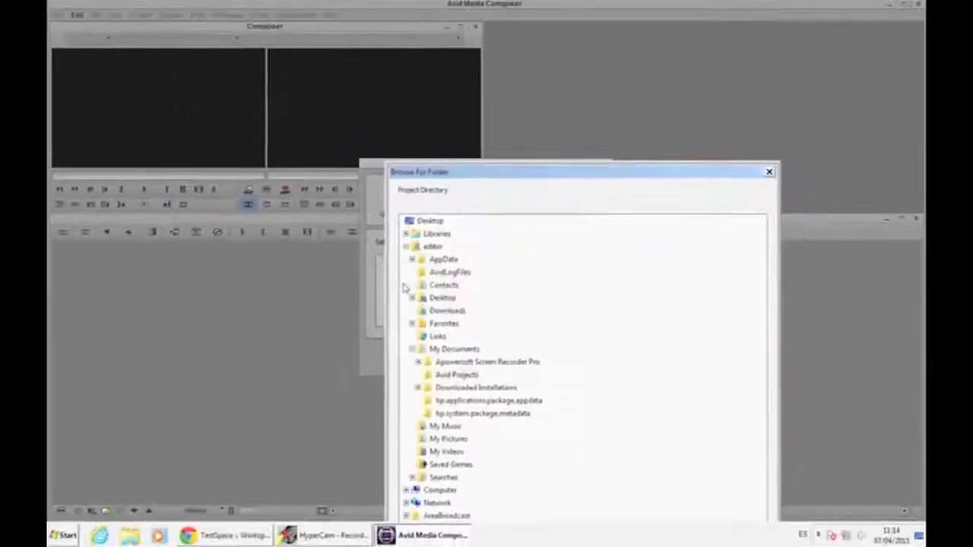
click(405, 246)
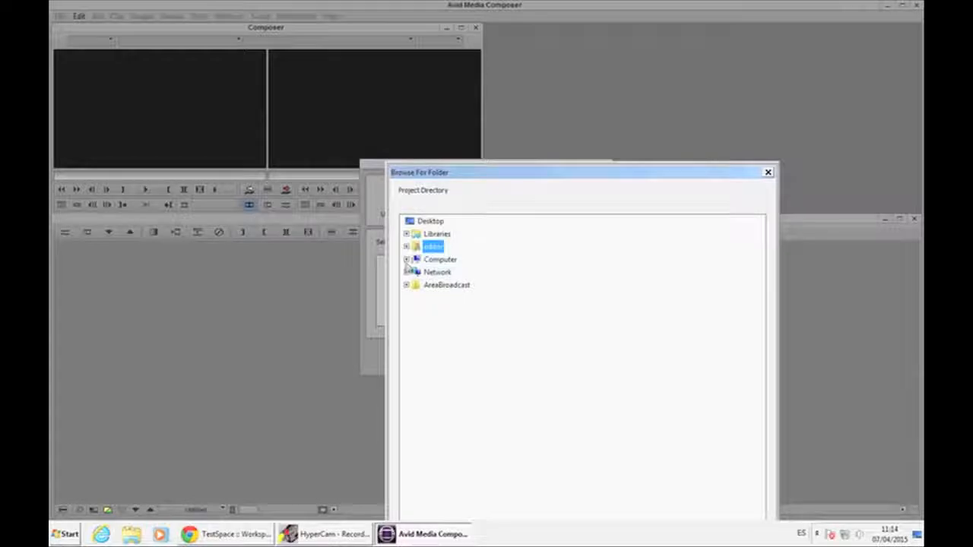
click(406, 260)
click(465, 311)
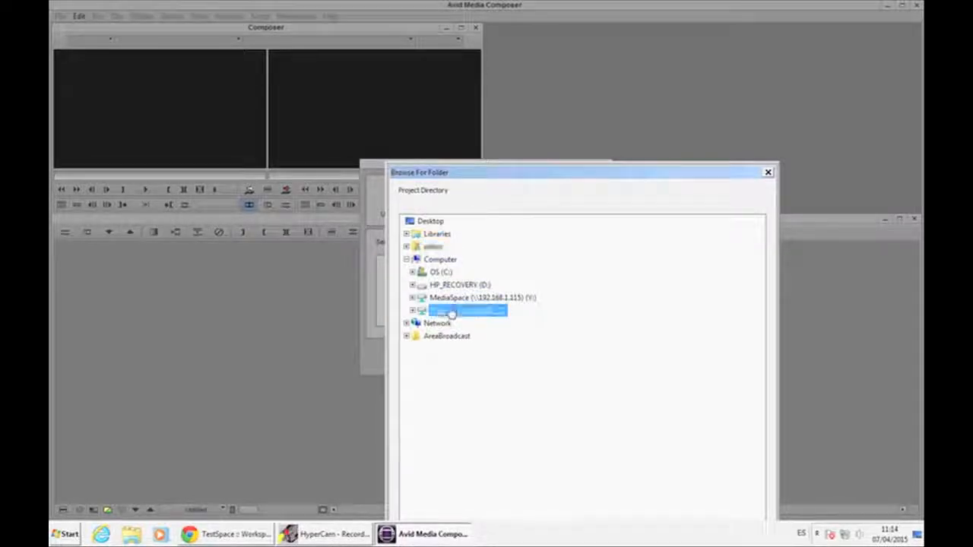
drag(535, 178, 519, 48)
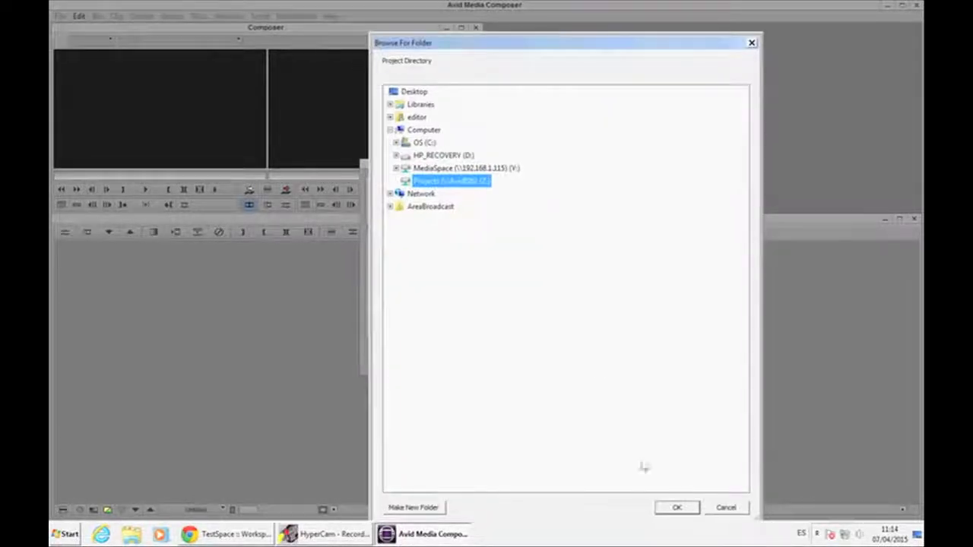
click(691, 511)
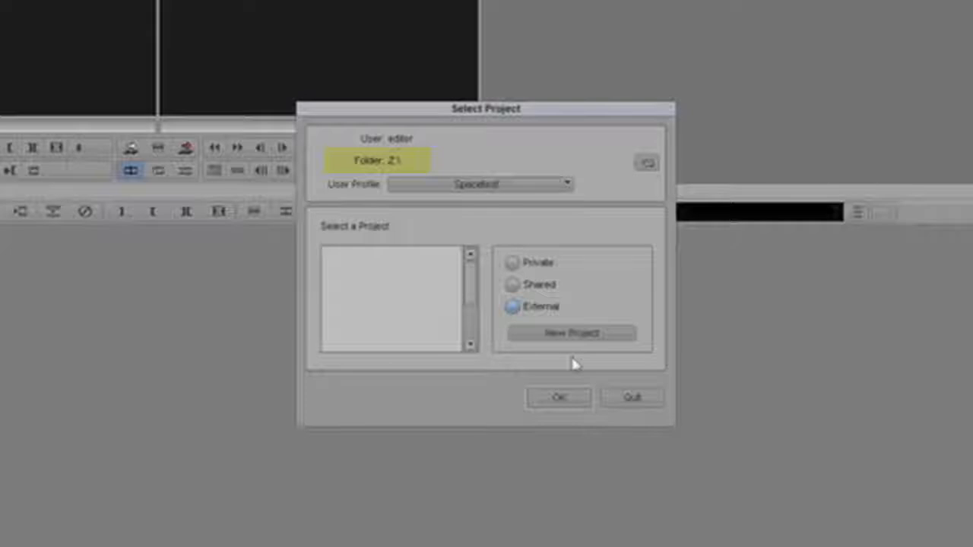
Step: Create a new project named binsharingtest
click(571, 335)
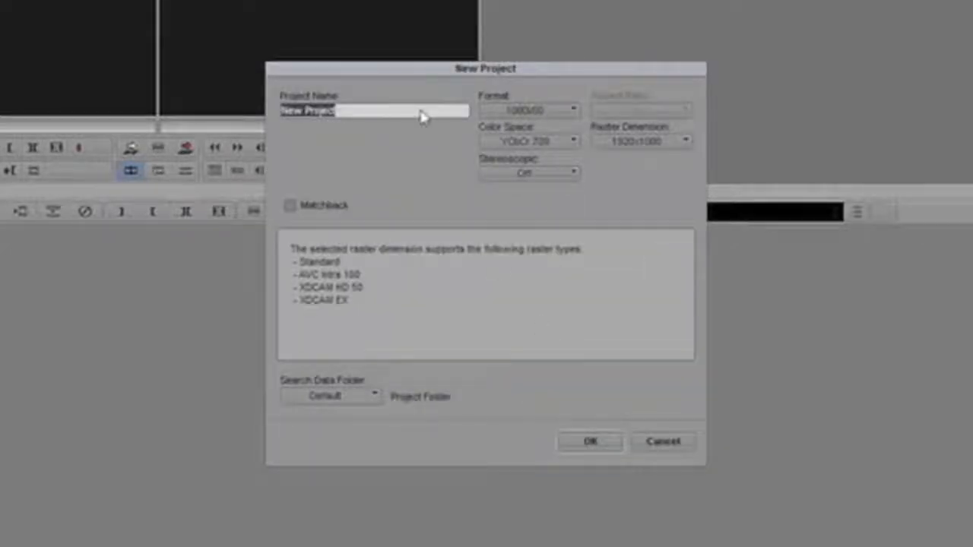
text(bri)
text(sharingtest)
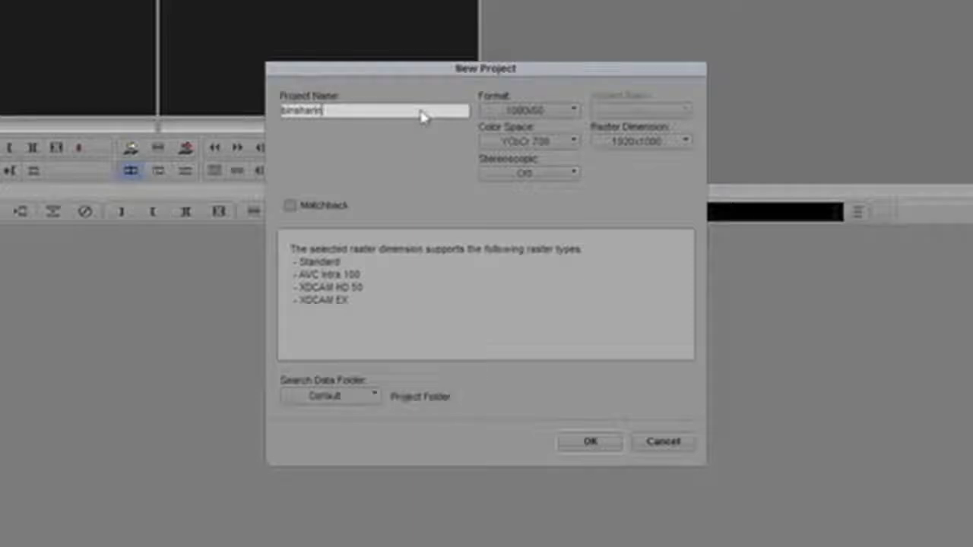
click(595, 444)
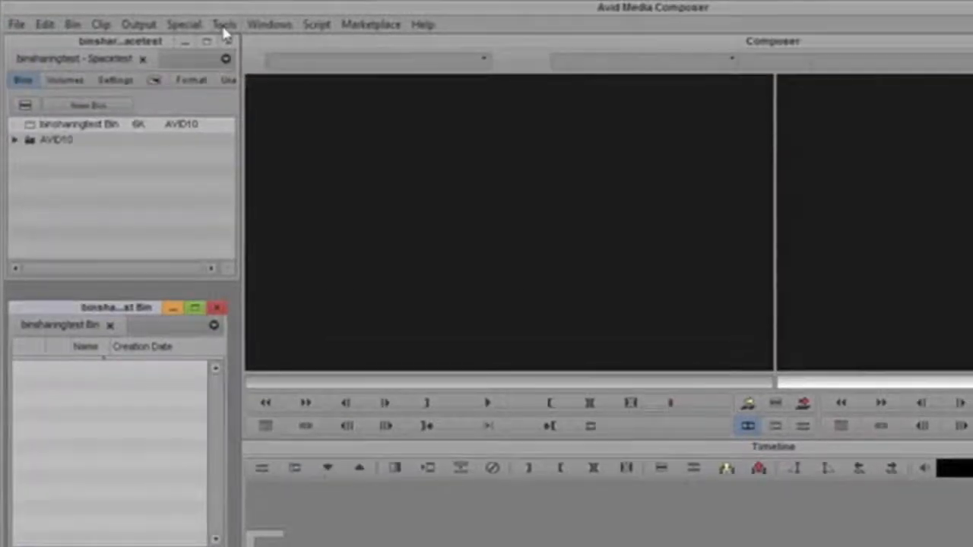
Step: Run the alldrives command in the Console so all drives act as media drives, then close it
click(224, 26)
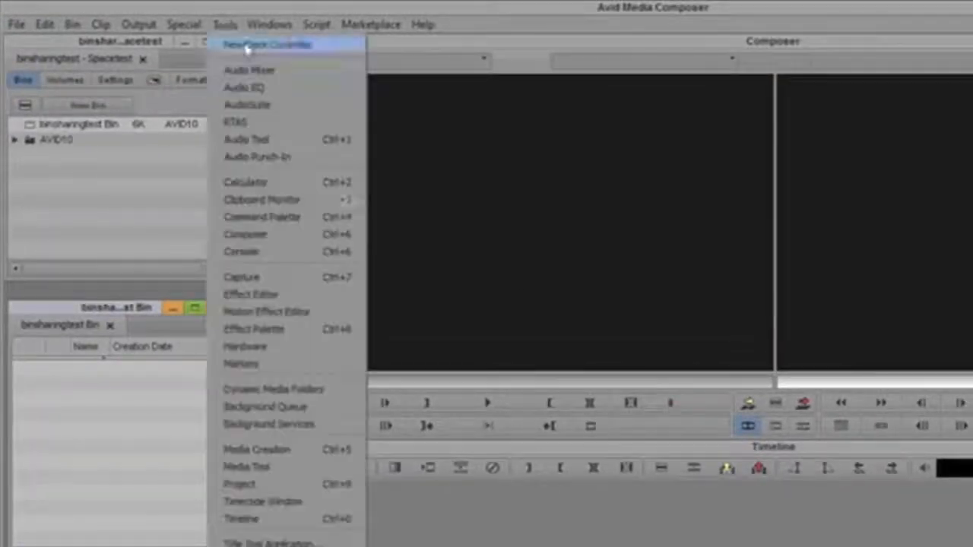
click(271, 254)
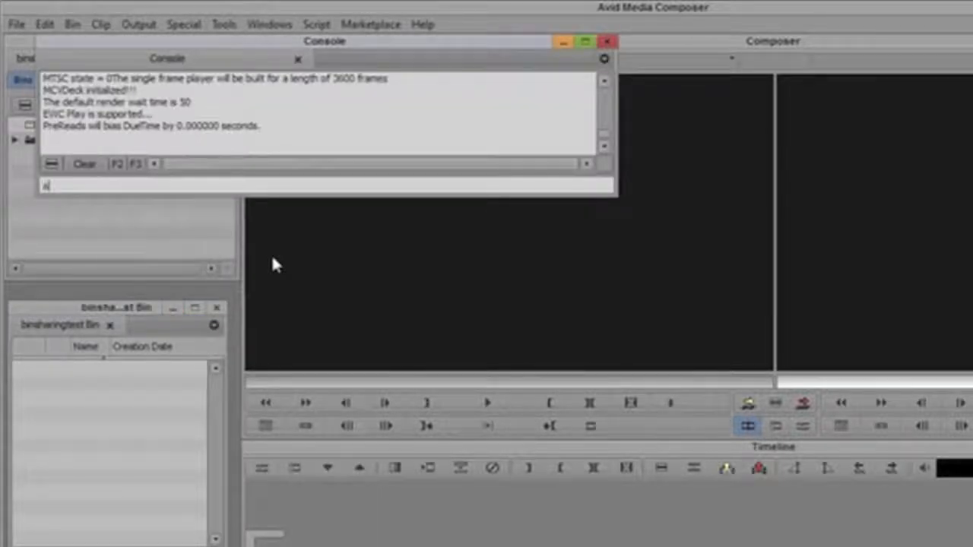
text(alldrives)
key(Return)
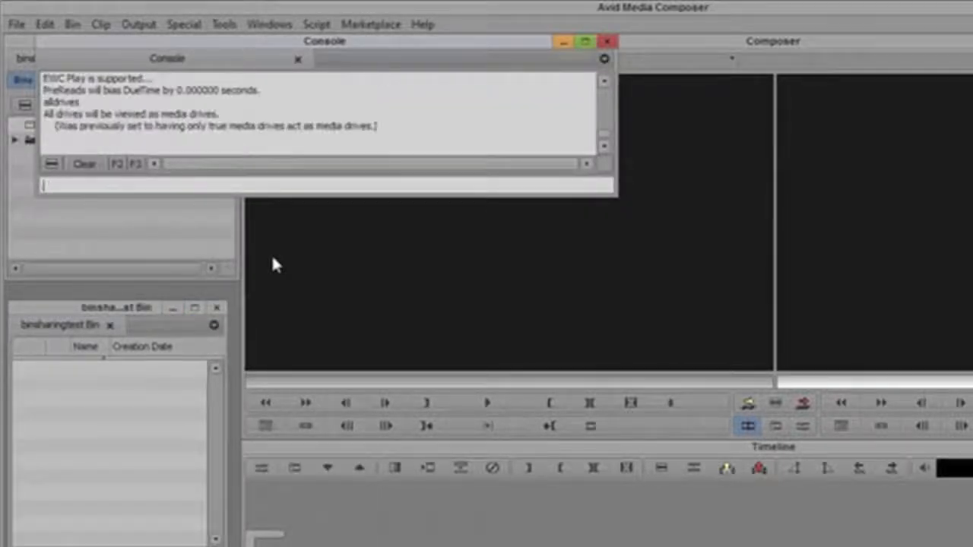
drag(224, 113, 44, 118)
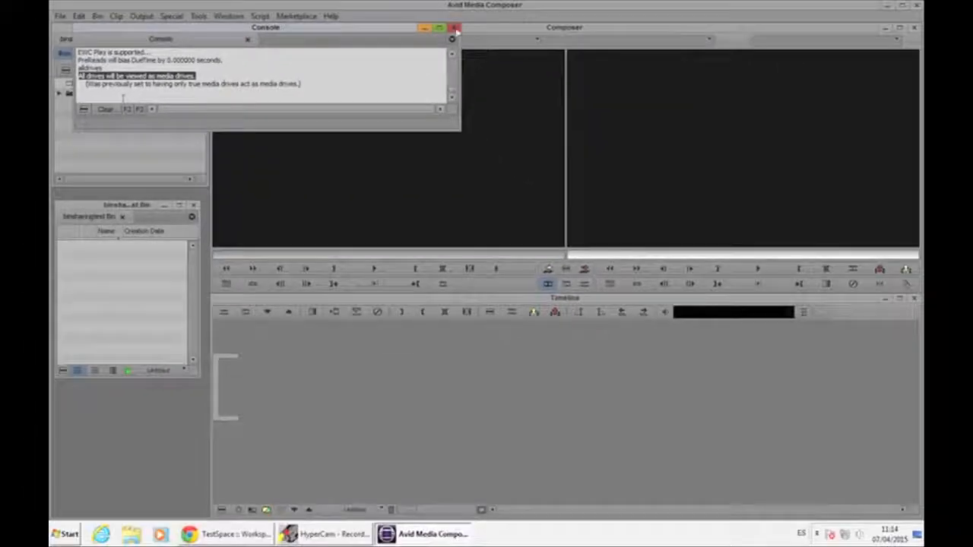
click(454, 29)
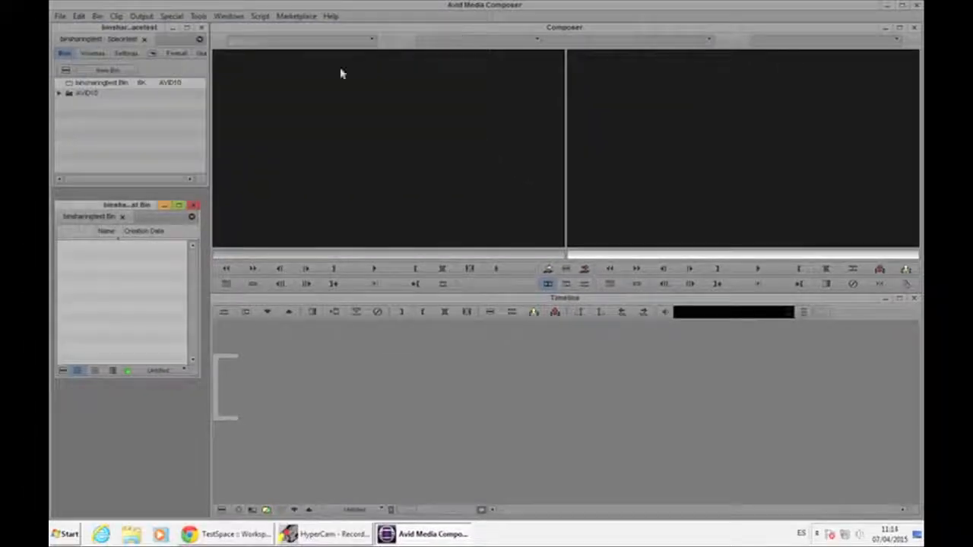
Step: Import DNxHD145.mov from the Desktop into the bin using MediaSpace (Y:) as the video drive
right_click(133, 289)
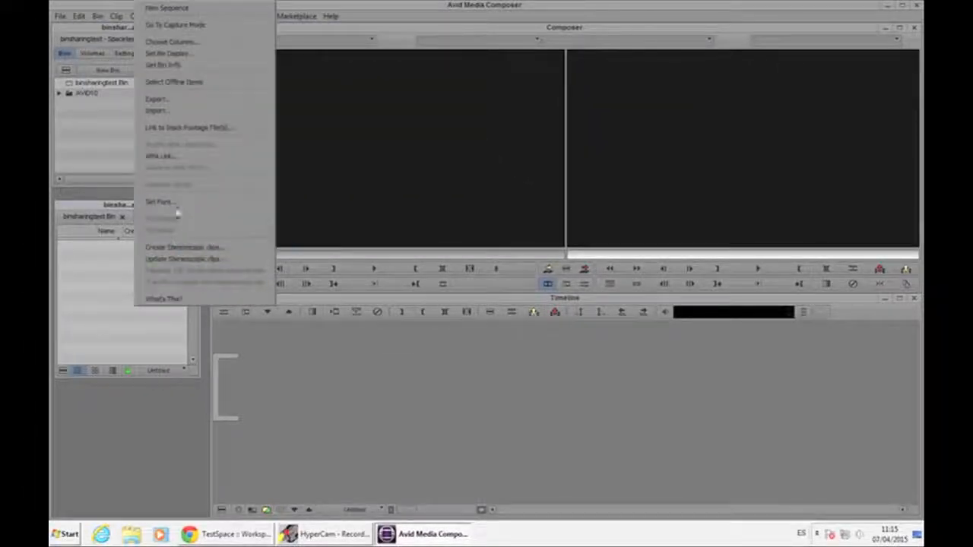
click(171, 114)
click(243, 313)
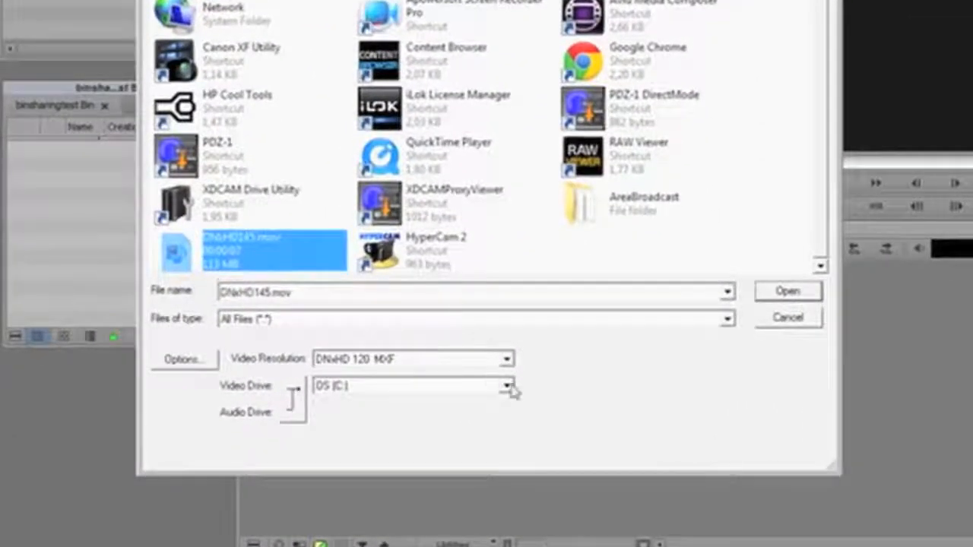
click(507, 386)
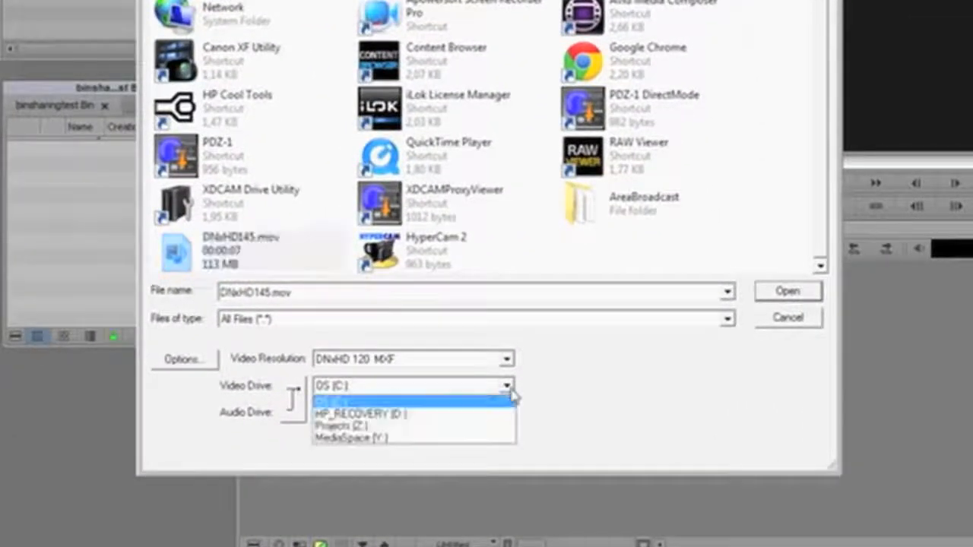
click(363, 440)
click(805, 292)
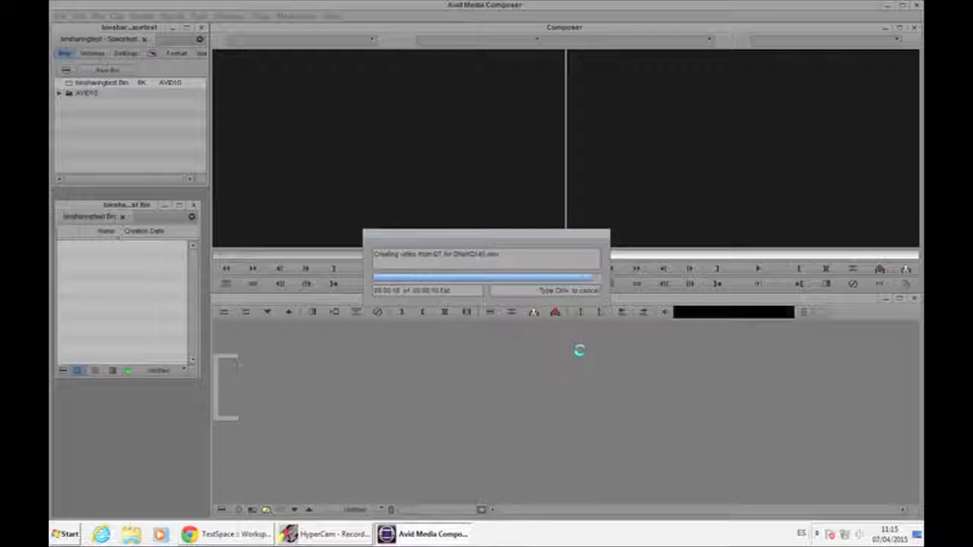
Step: Play the imported clip, edit it into a new sequence on the timeline and play the sequence
click(252, 269)
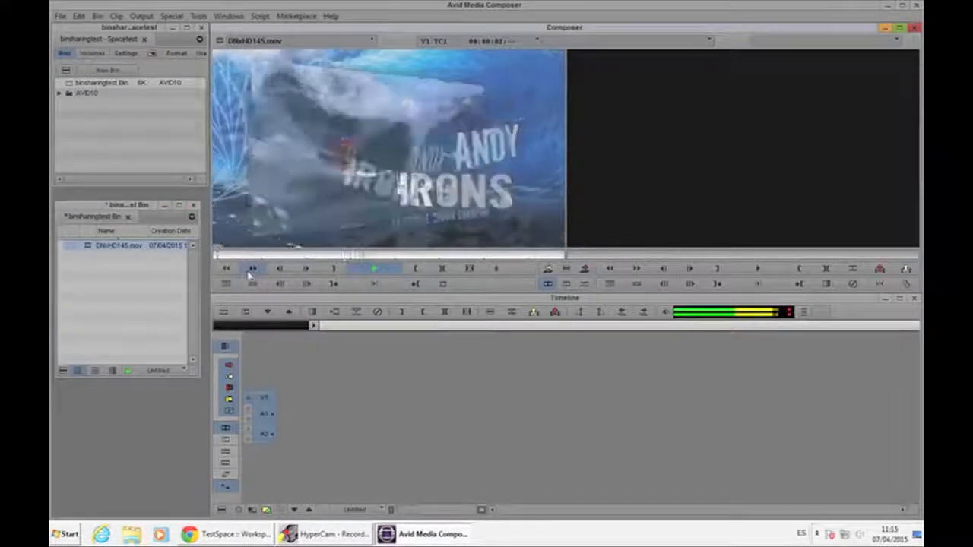
key(space)
drag(332, 158, 341, 414)
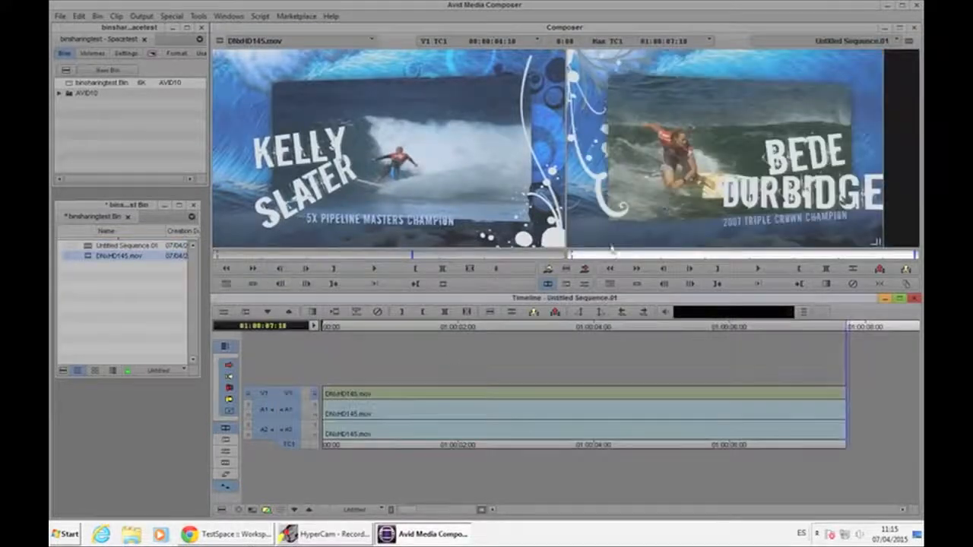
click(661, 275)
key(space)
key(space)
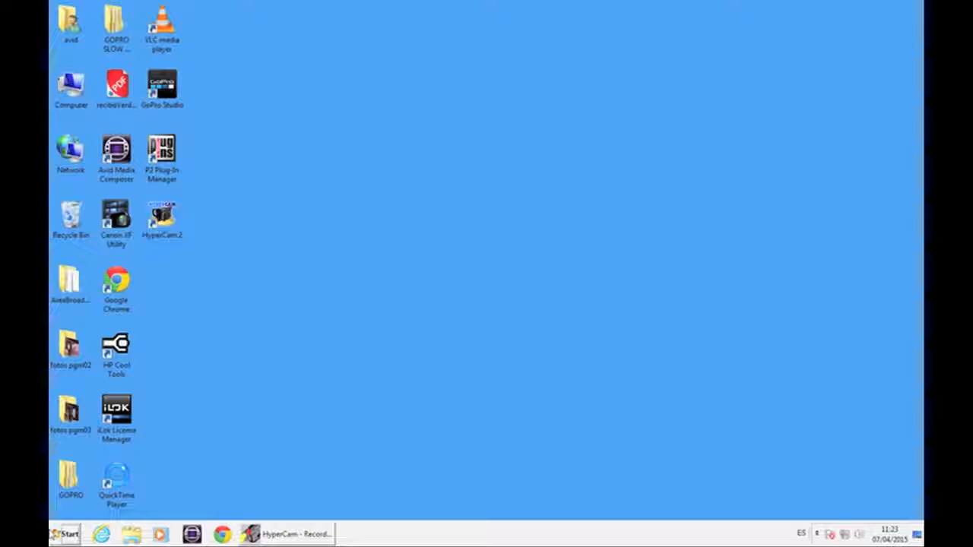
Step: On the second edit bay, open ISIS Client Manager and try logging in to AvidISIS as user gblabs1
click(64, 533)
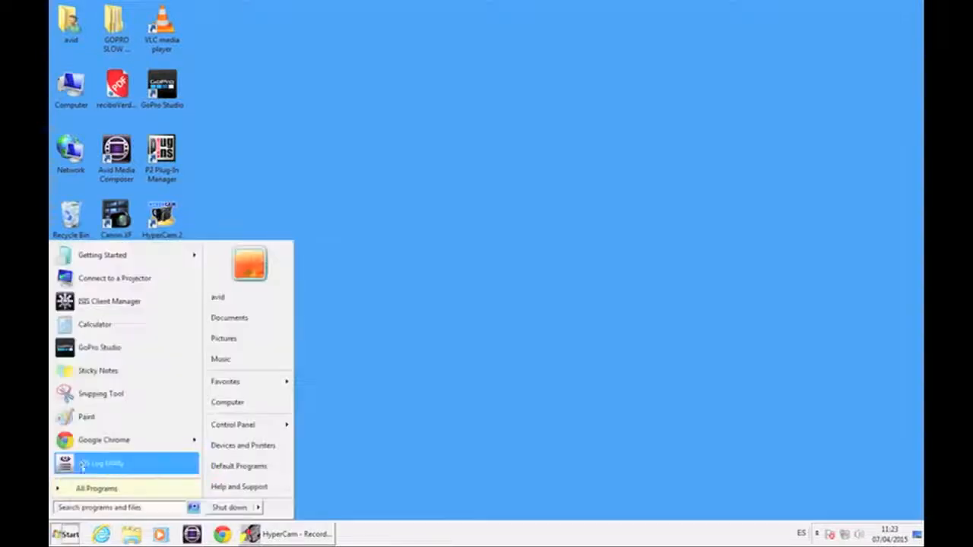
click(108, 308)
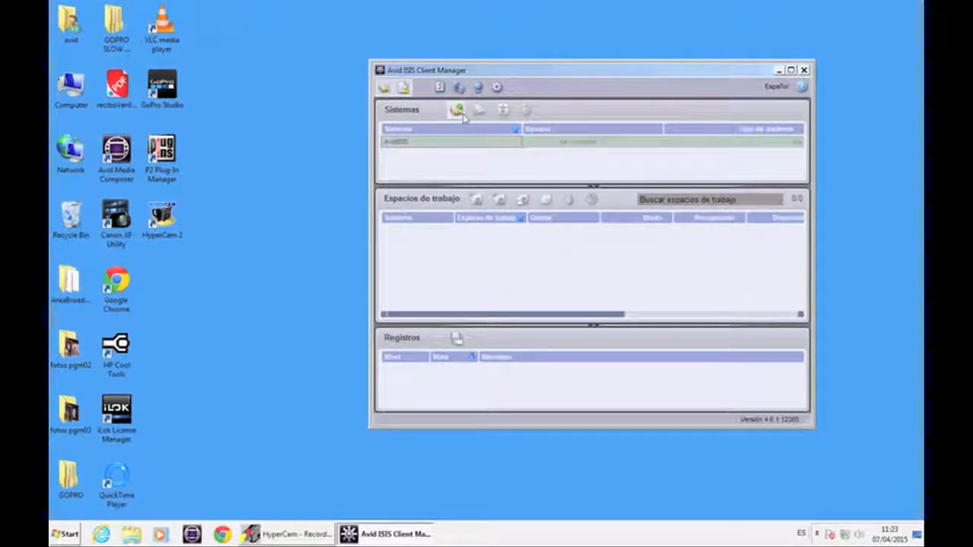
click(457, 111)
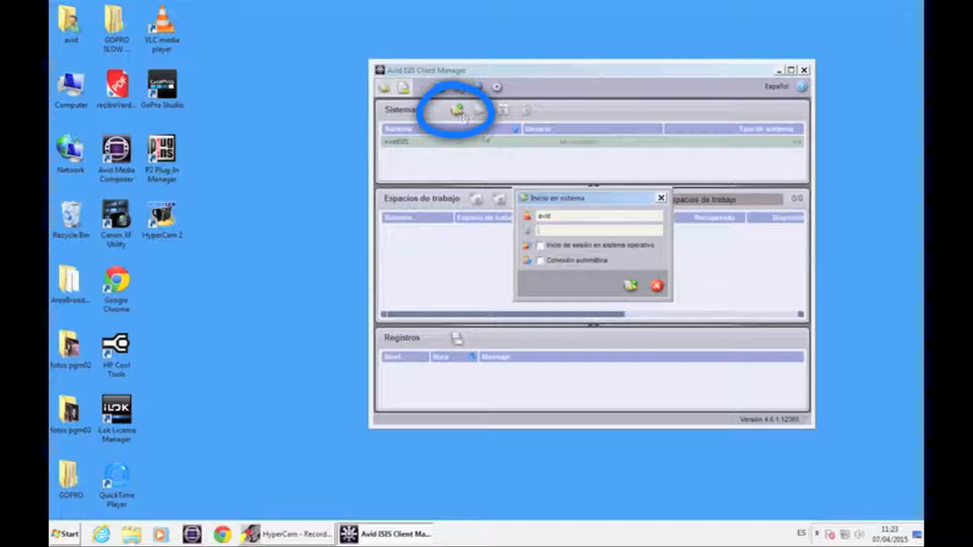
drag(607, 215, 446, 216)
text(gblabs1)
key(Tab)
click(632, 287)
Step: Log in as user gblabs with the account password and mount the Projects workspace
click(582, 215)
key(BackSpace)
click(559, 230)
text(•)
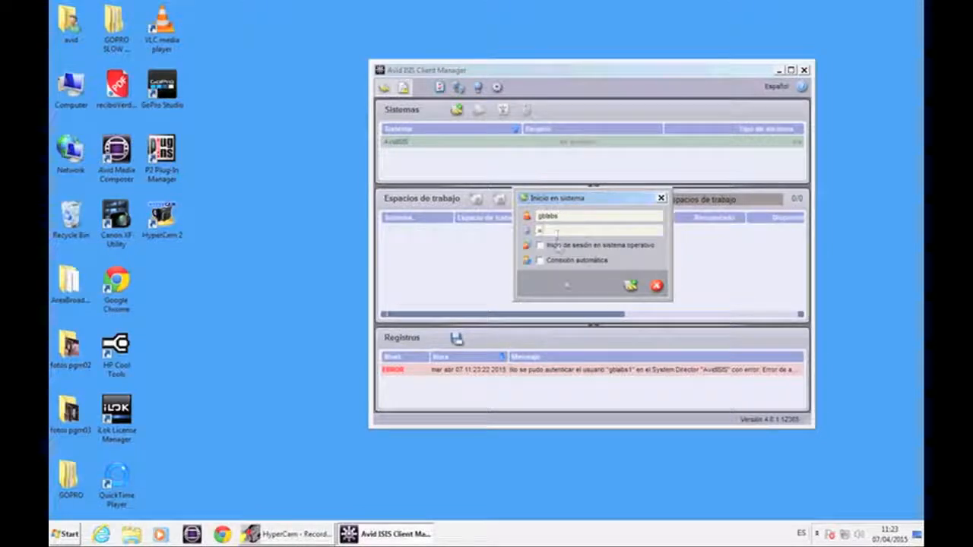
click(630, 285)
click(396, 231)
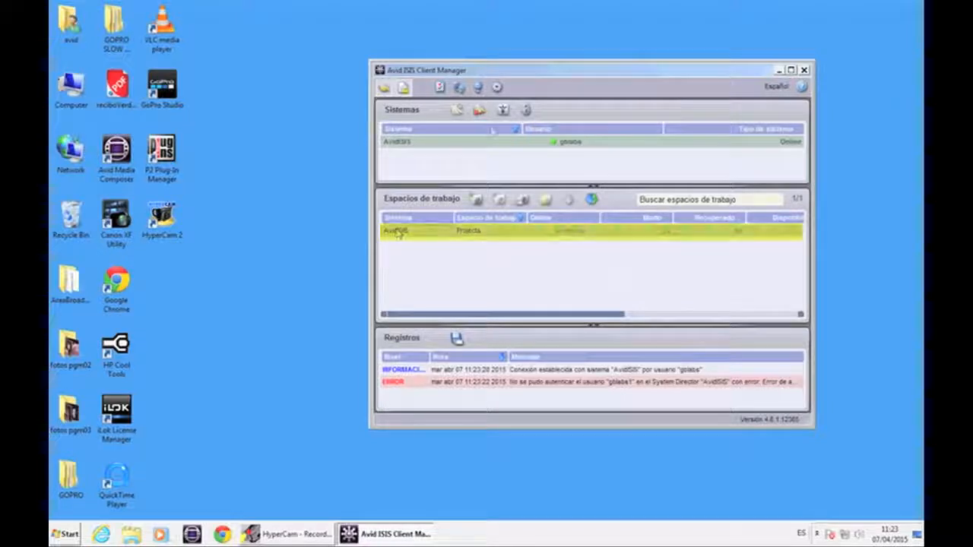
click(476, 199)
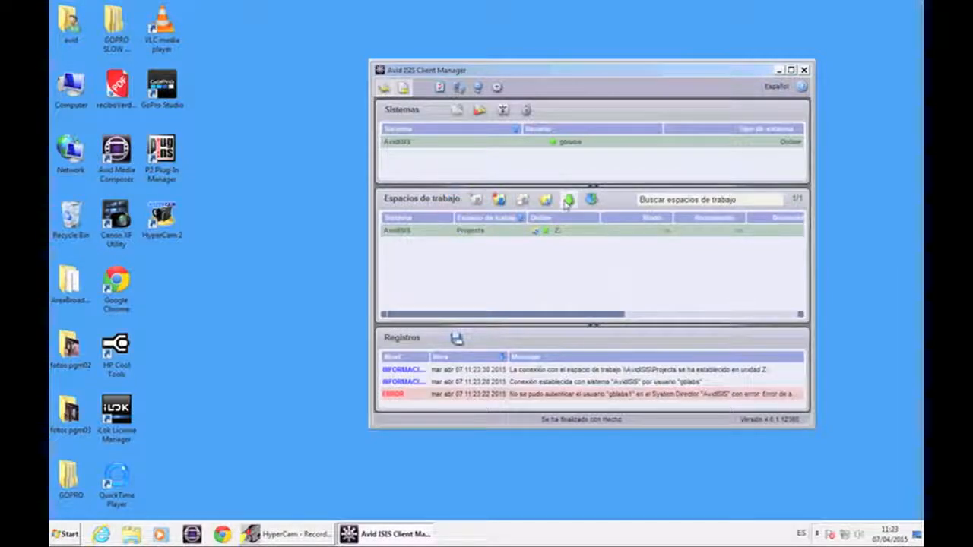
Step: Check the mounted Projects workspace and open Computer to view the mapped Projects (Z:) drive
click(568, 201)
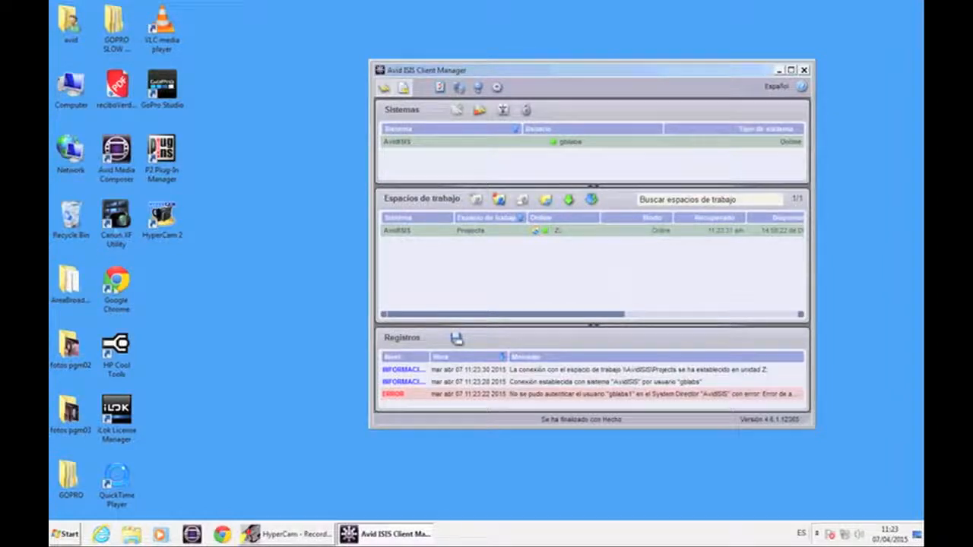
key(super+e)
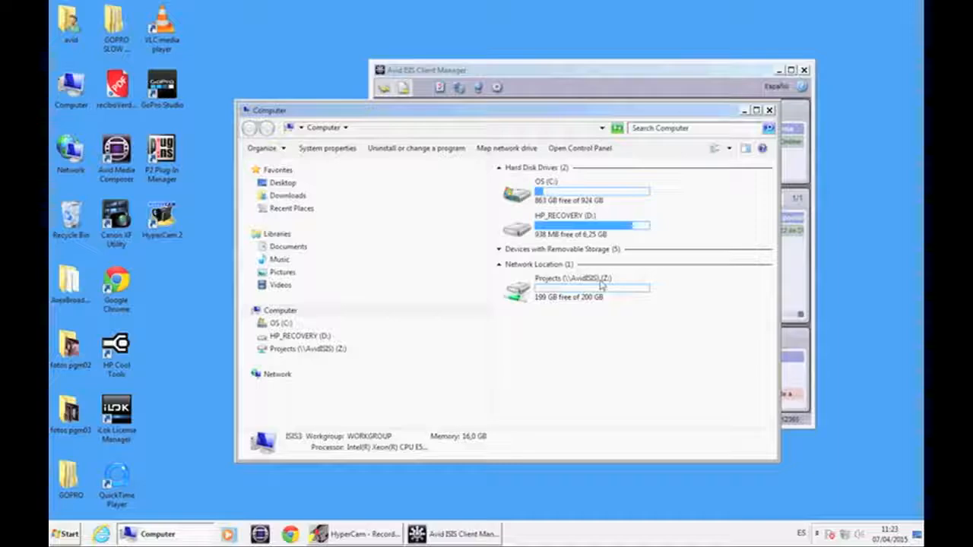
click(744, 110)
mouse_move(133, 536)
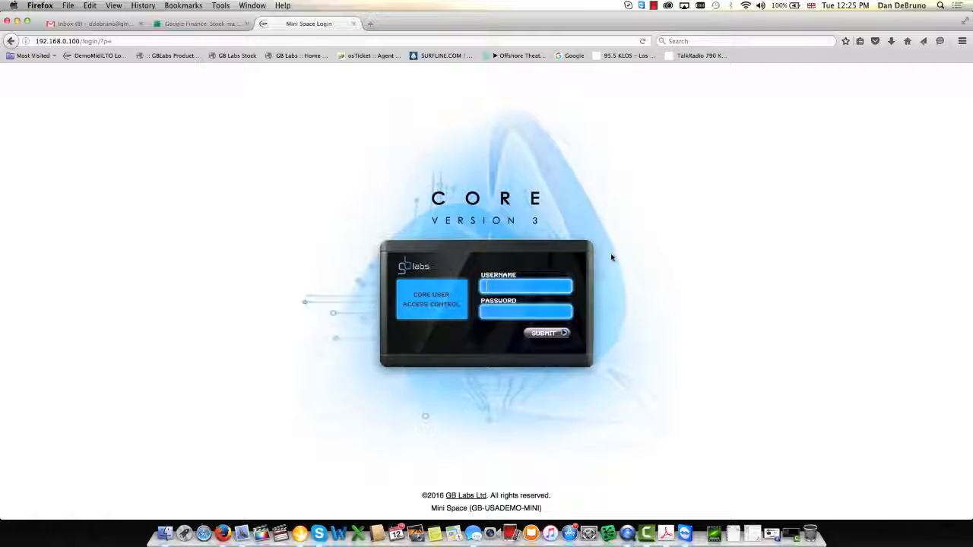
Step: Log in to the GB Labs Space Core web console as the admin user and open the Workspaces page
text(admin)
click(548, 334)
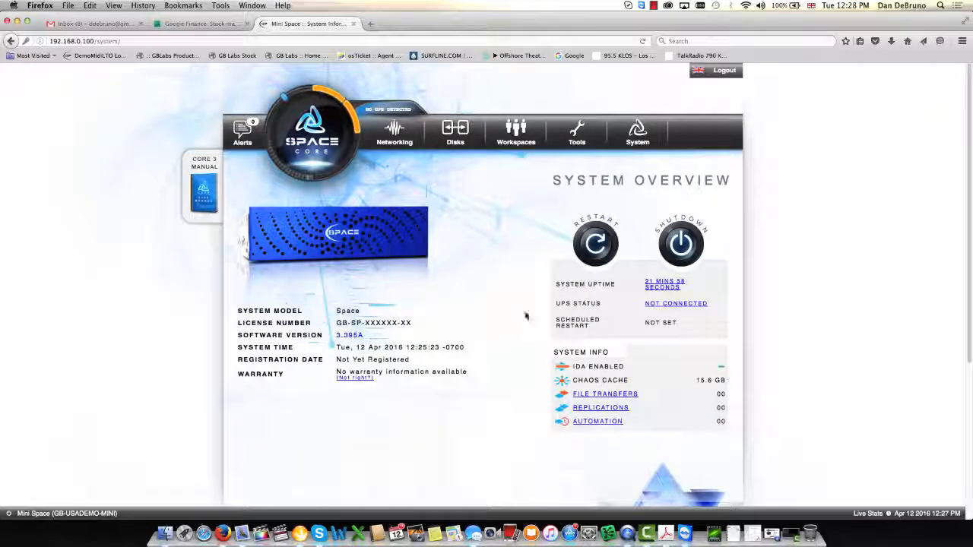
mouse_move(512, 138)
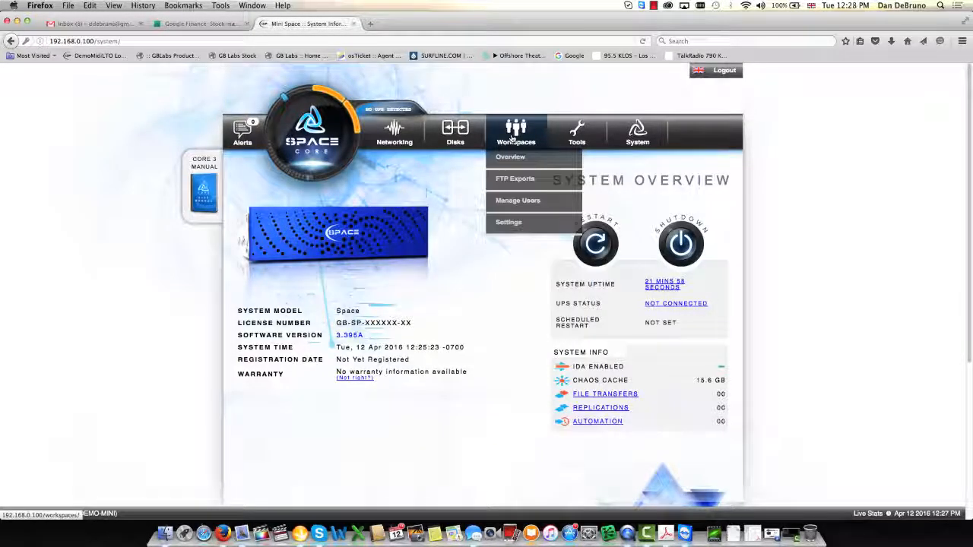
click(513, 138)
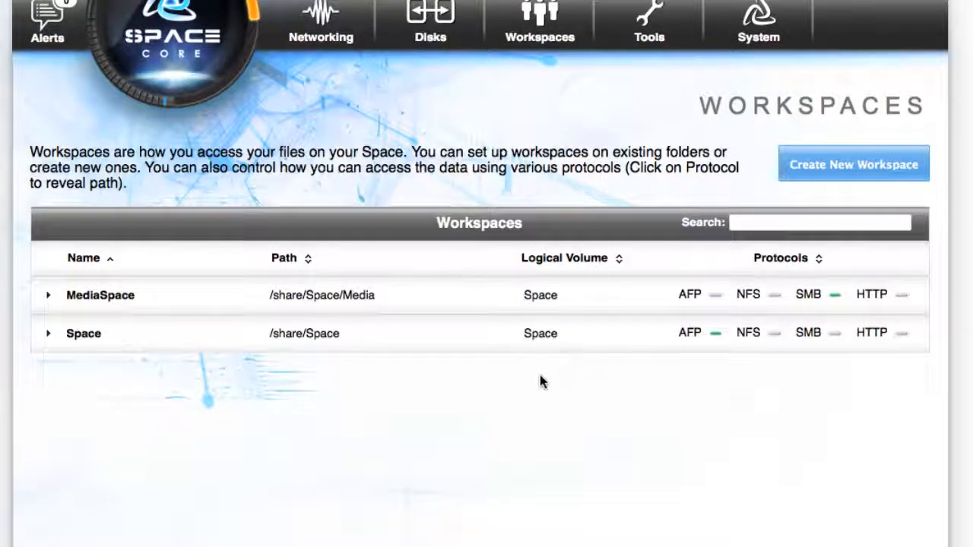
Step: Show the SMB mount information for the MediaSpace workspace, copy its Windows address and close the dialog
click(836, 297)
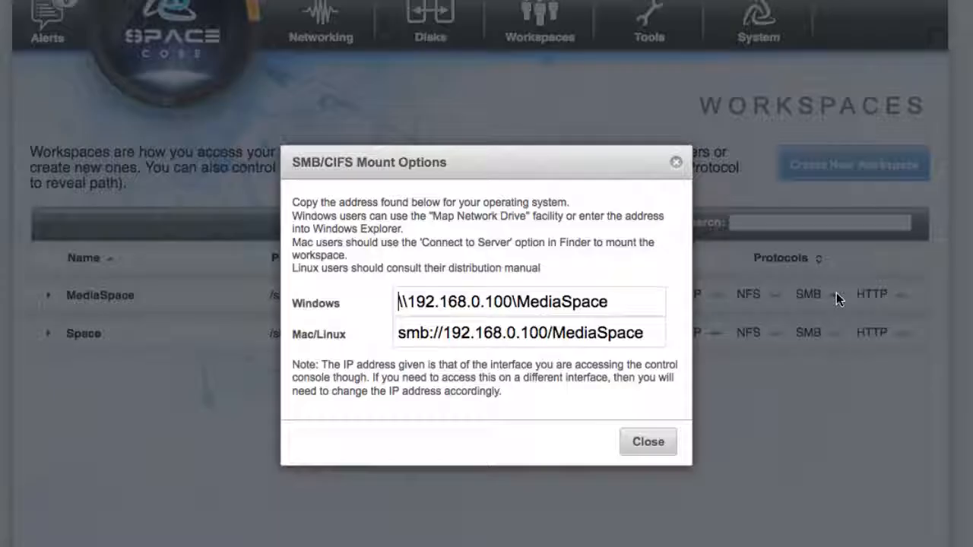
click(622, 302)
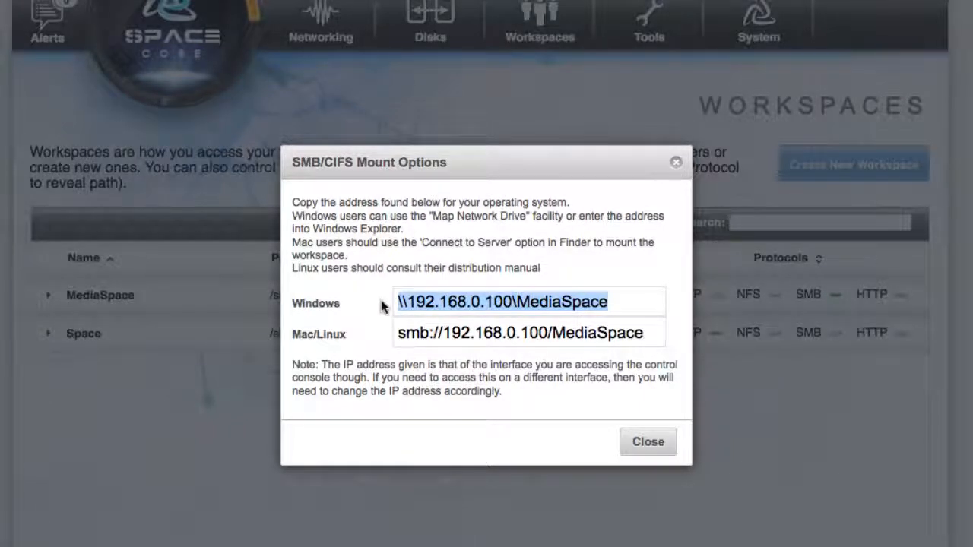
click(650, 445)
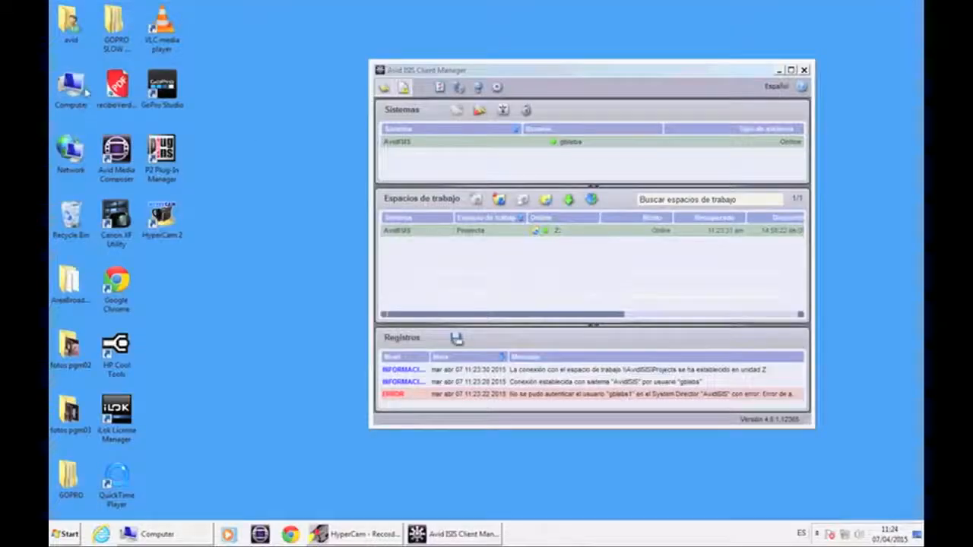
Step: Map drive Y: to \\192.168.1.115\MediaSpace, reconnecting at logon and connecting with different credentials
key(super+e)
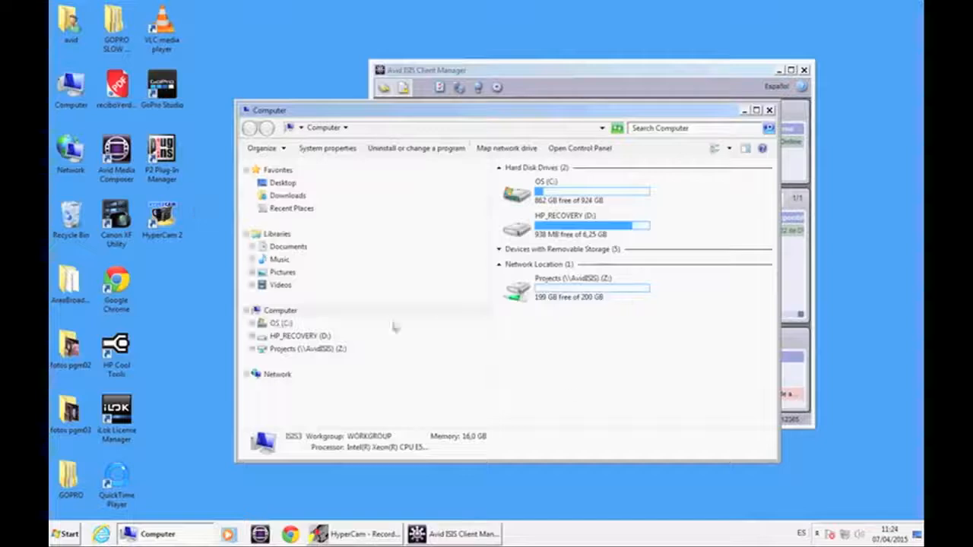
click(483, 149)
right_click(419, 241)
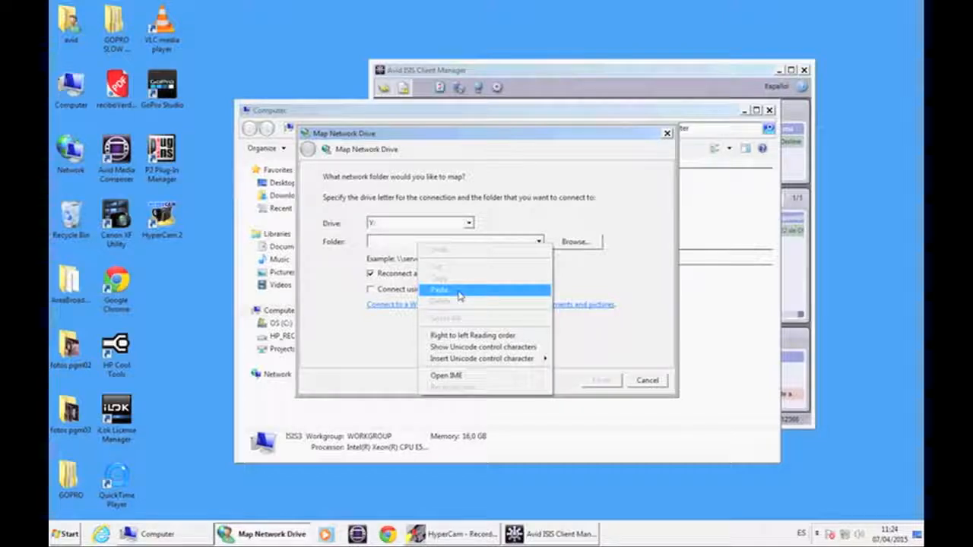
click(458, 292)
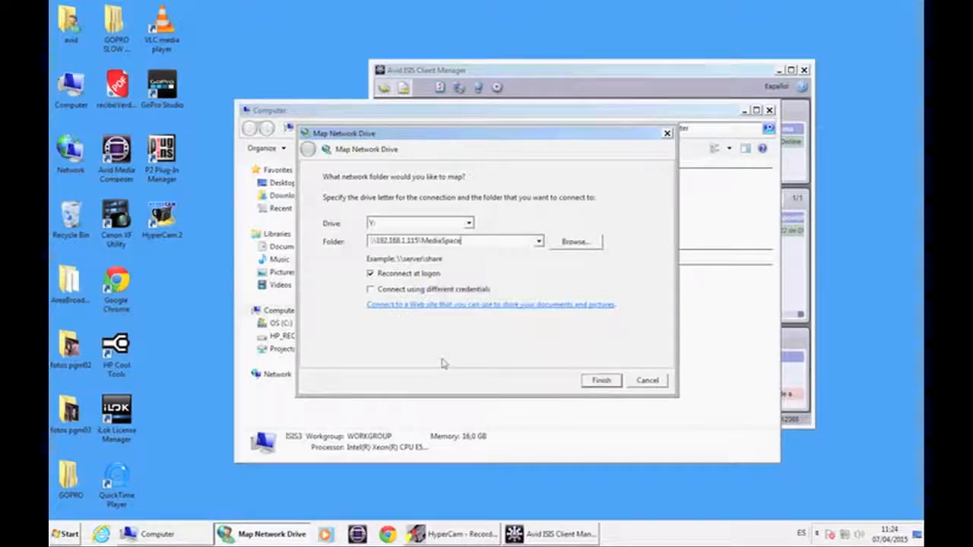
click(371, 290)
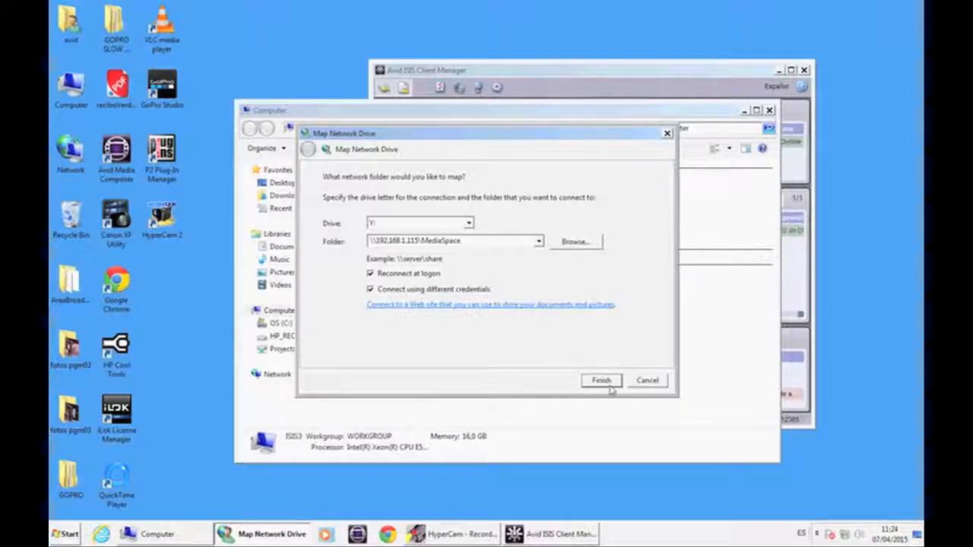
click(601, 380)
Step: Enter the username avid2 and the account password to connect the mapped MediaSpace drive
text(avid$)
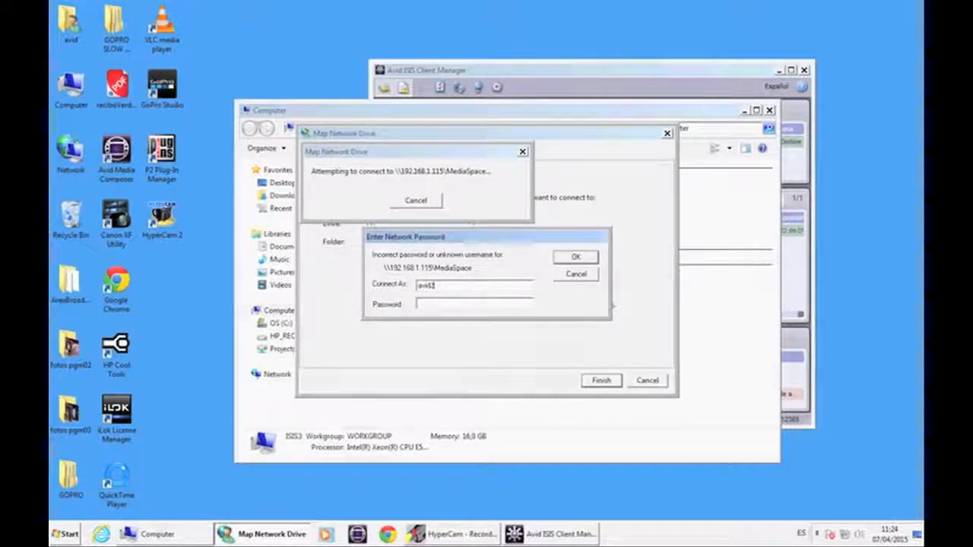
key(Tab)
text(•••••)
click(575, 257)
text(avid2)
key(Tab)
text(•••••)
click(452, 242)
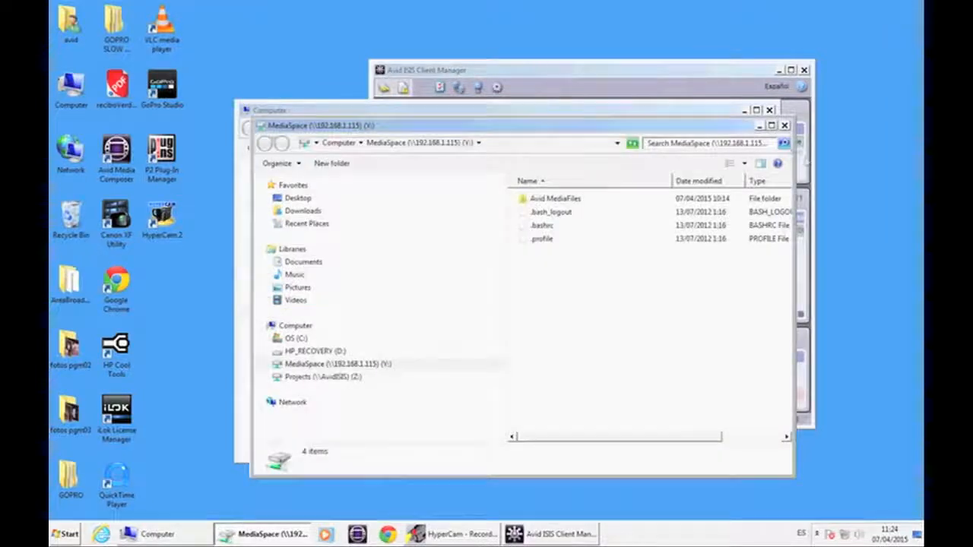
Step: Browse the MediaSpace drive into Avid MediaFiles, MXF and 1_avid1 to inspect the media files, then close the window
double_click(544, 200)
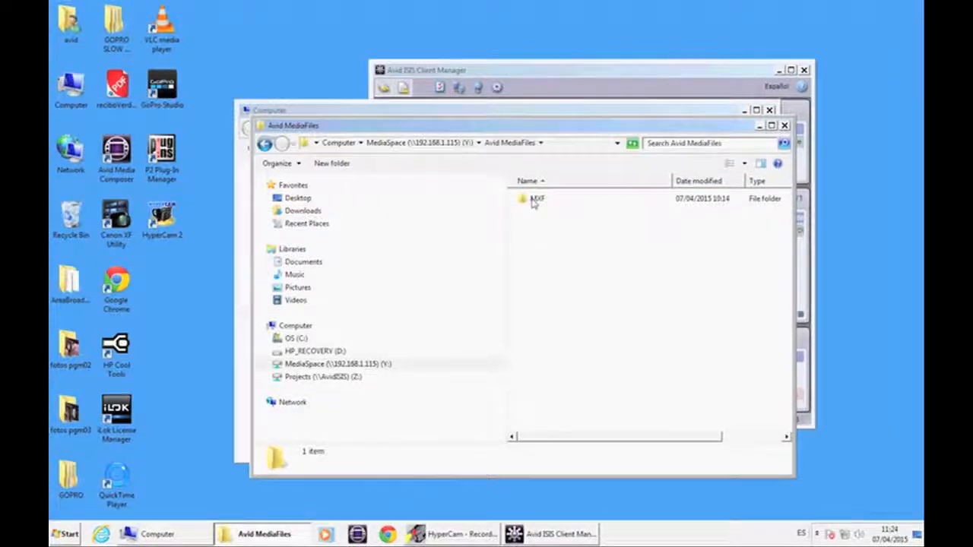
double_click(535, 200)
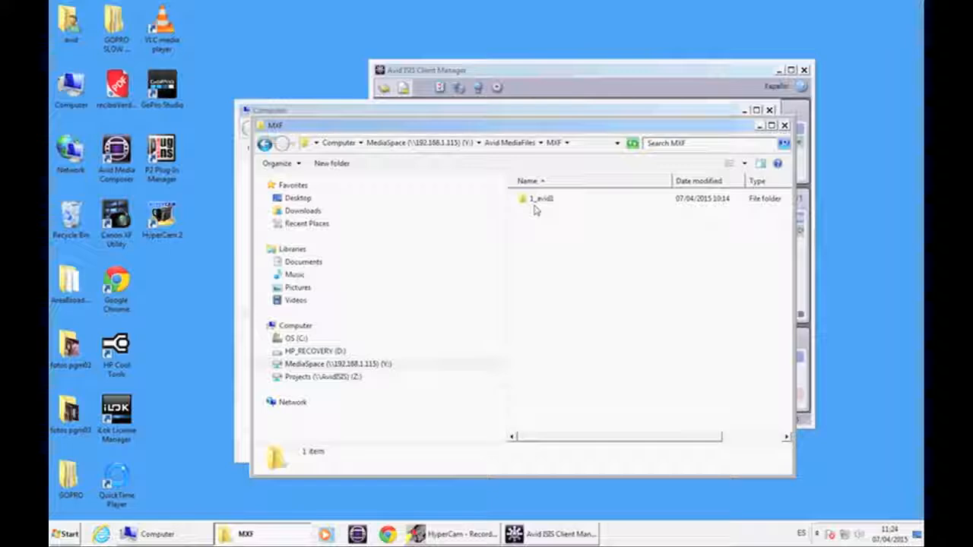
double_click(539, 201)
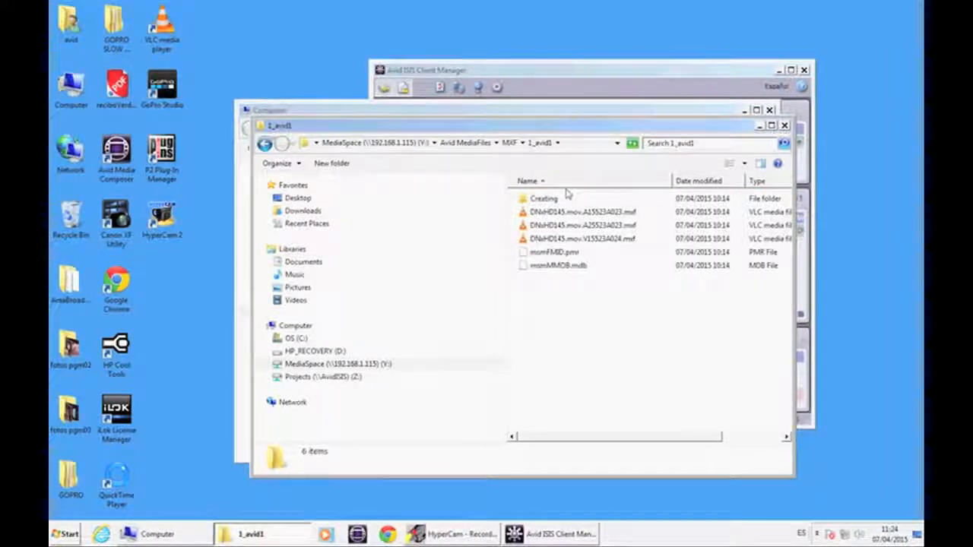
click(784, 126)
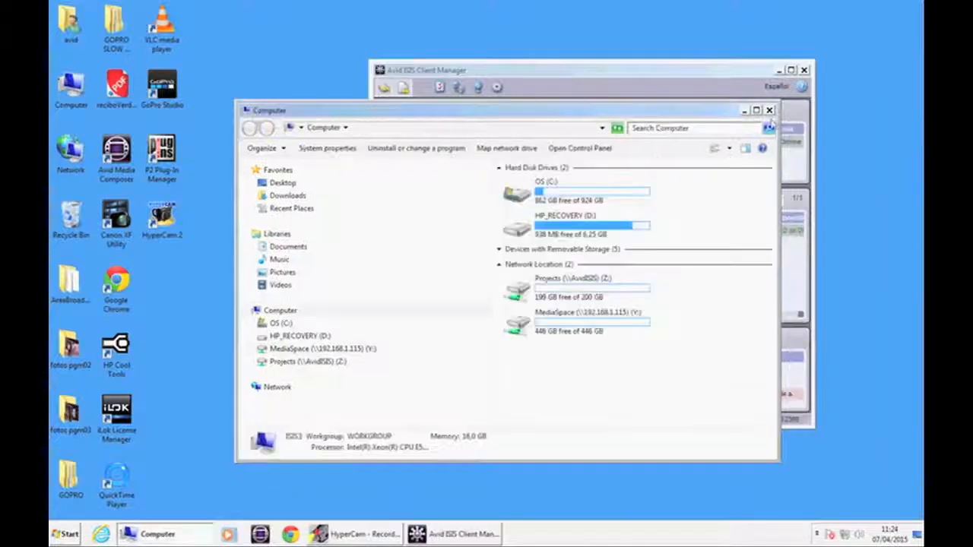
Step: Launch Media Composer, set the project folder to Projects (Z:) and open the binsharingtest project
double_click(116, 152)
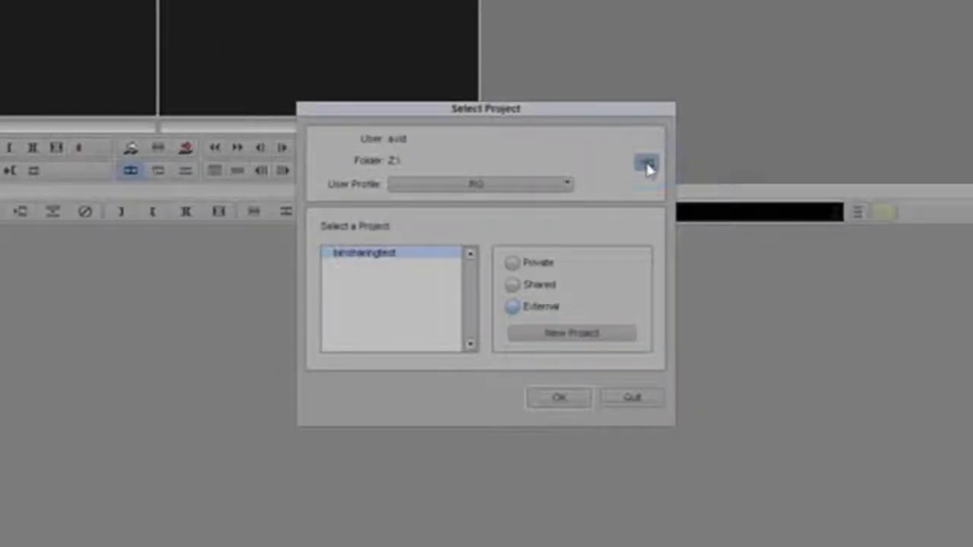
click(647, 167)
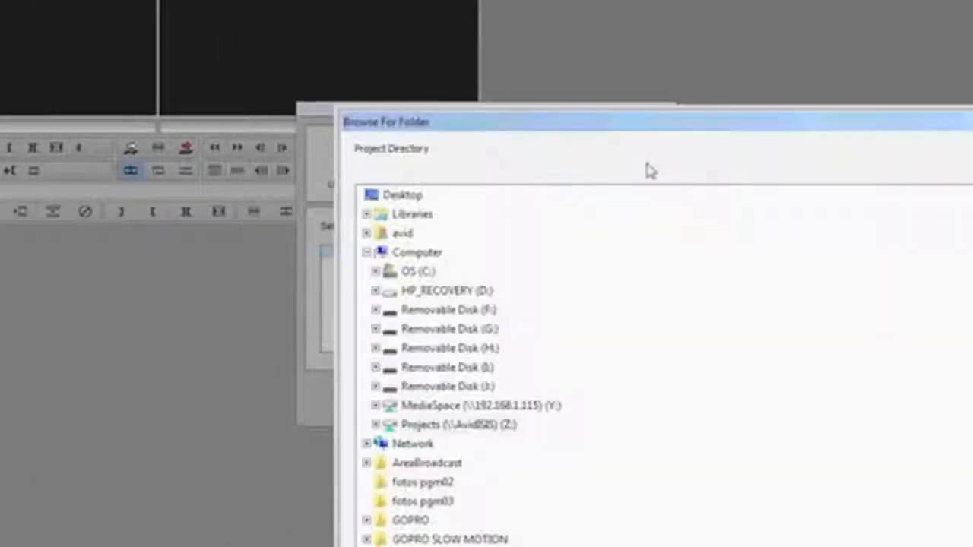
double_click(435, 427)
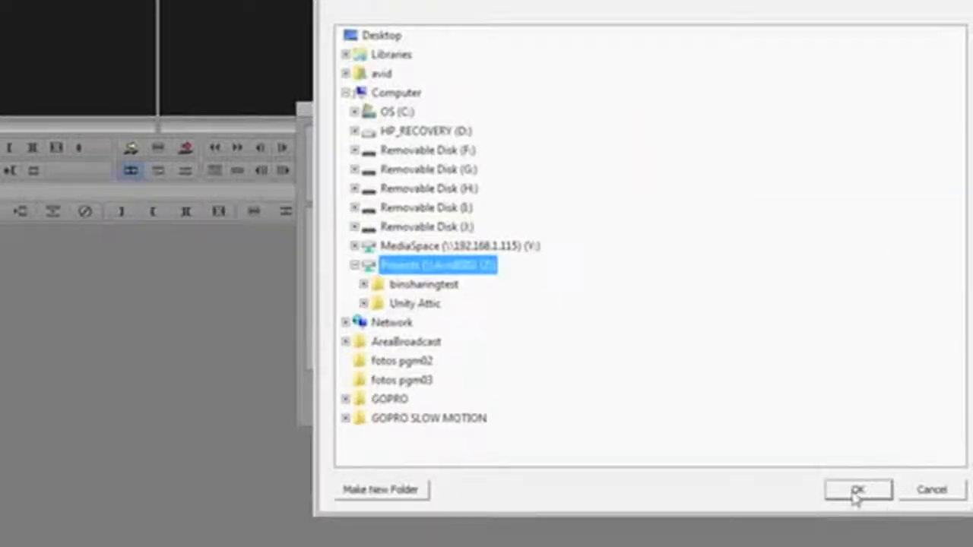
click(855, 490)
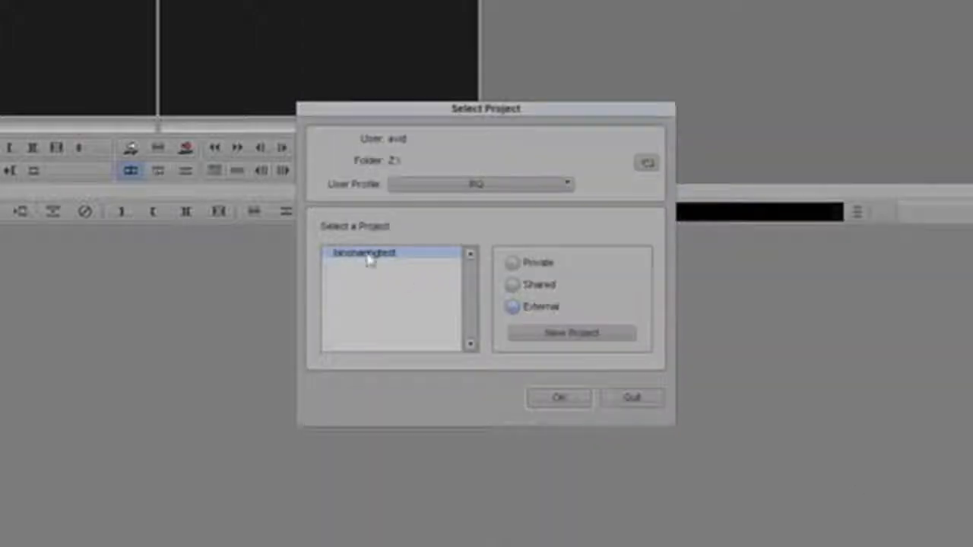
click(572, 401)
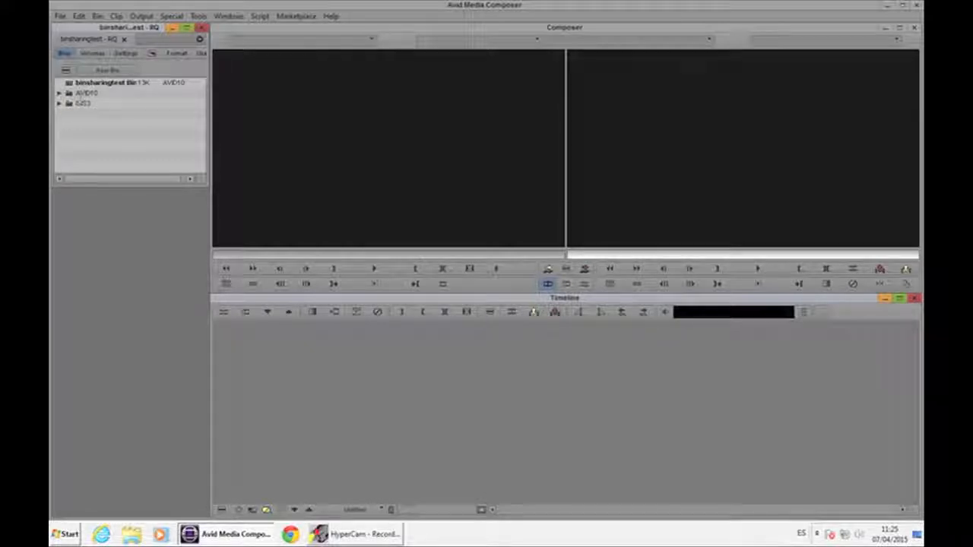
Step: Open the Console, run the alldrives command twice so all drives act as media drives, and close the Console
click(199, 17)
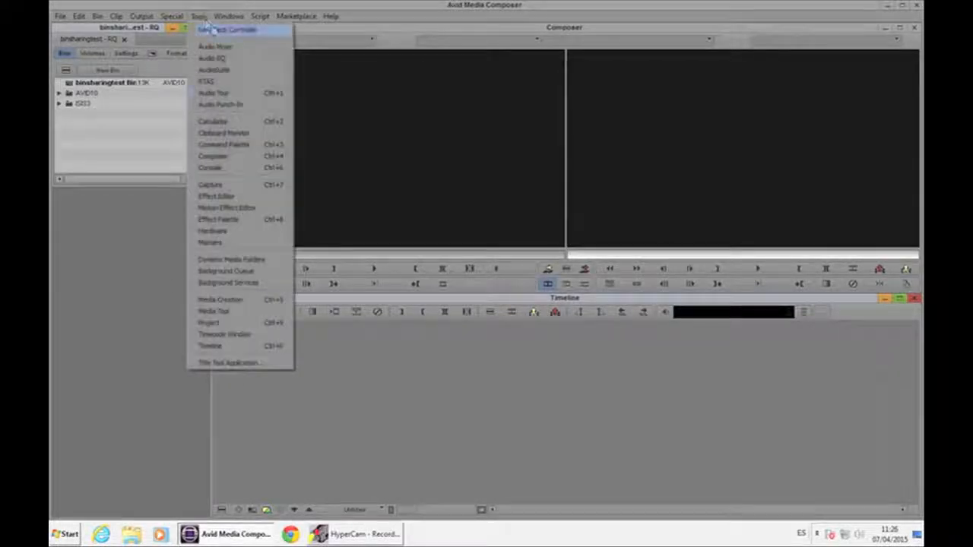
click(251, 165)
text(alldrives)
key(Return)
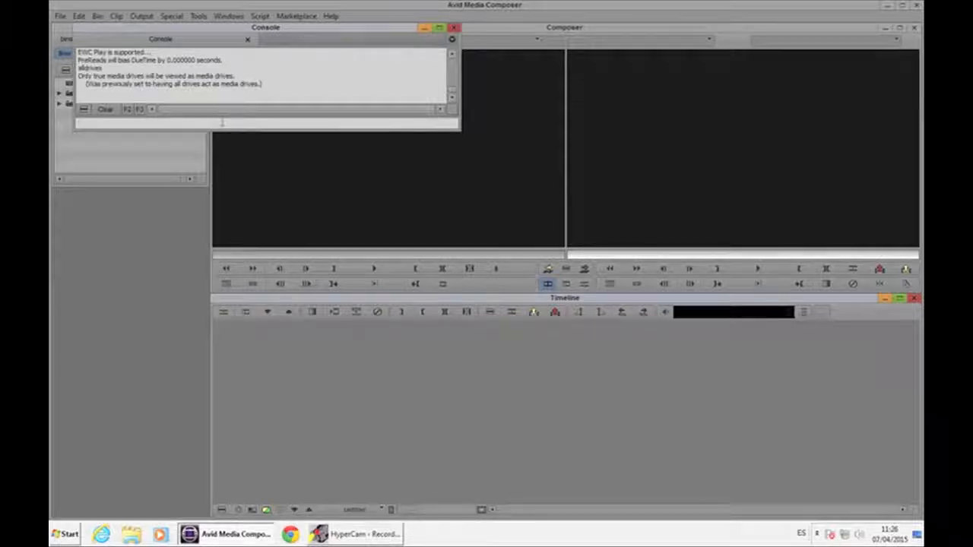
text(alldrives)
key(Return)
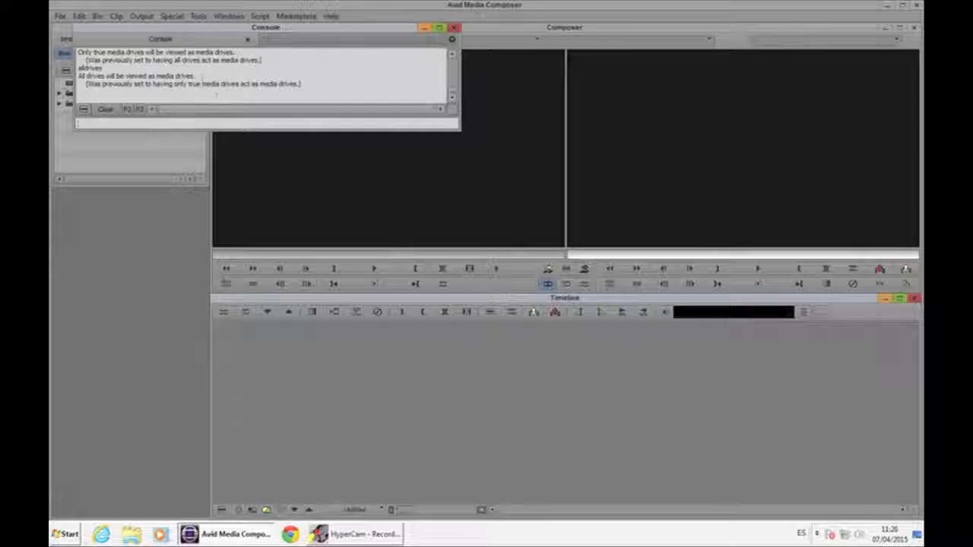
drag(201, 76, 79, 77)
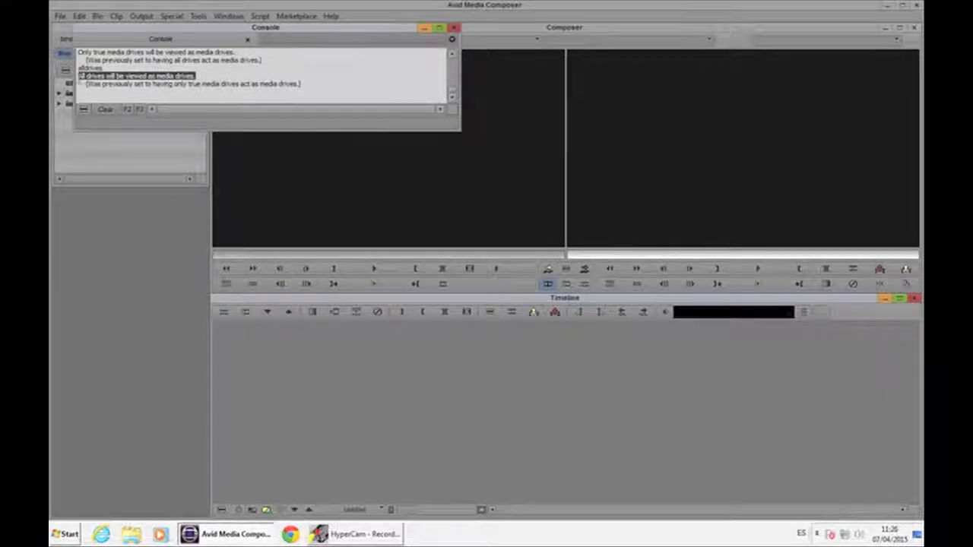
click(453, 29)
Step: Open the binsharingtest bin and play the DNxHD145.mov clip in the source monitor
click(69, 83)
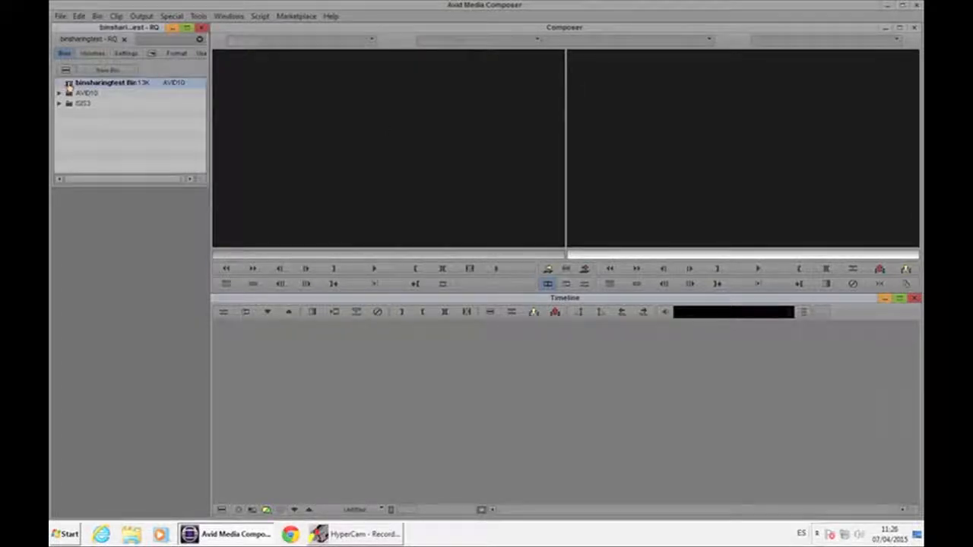
double_click(68, 84)
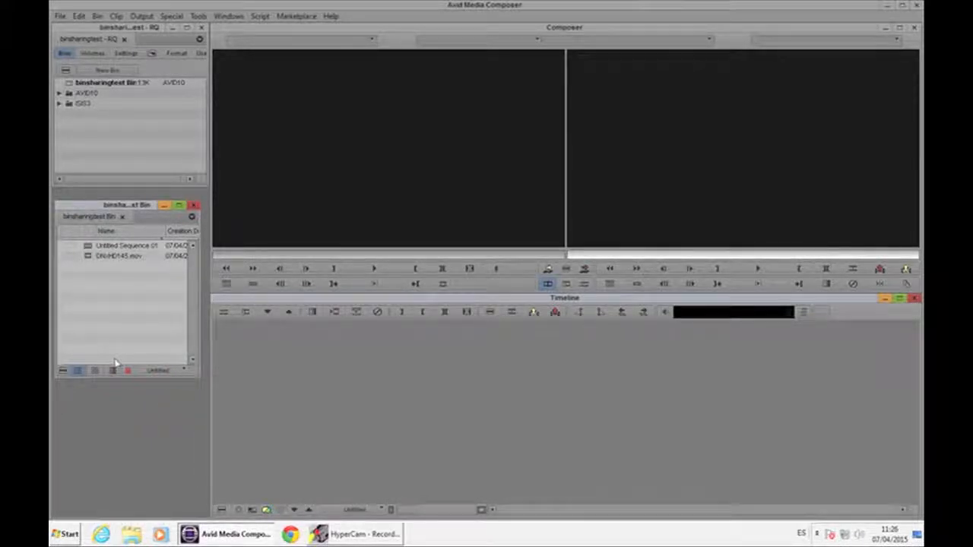
double_click(89, 256)
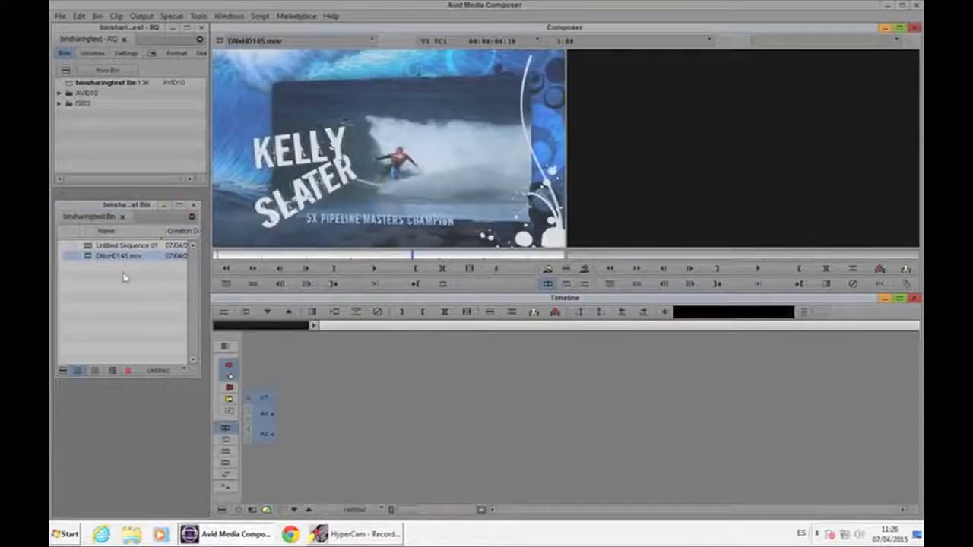
key(space)
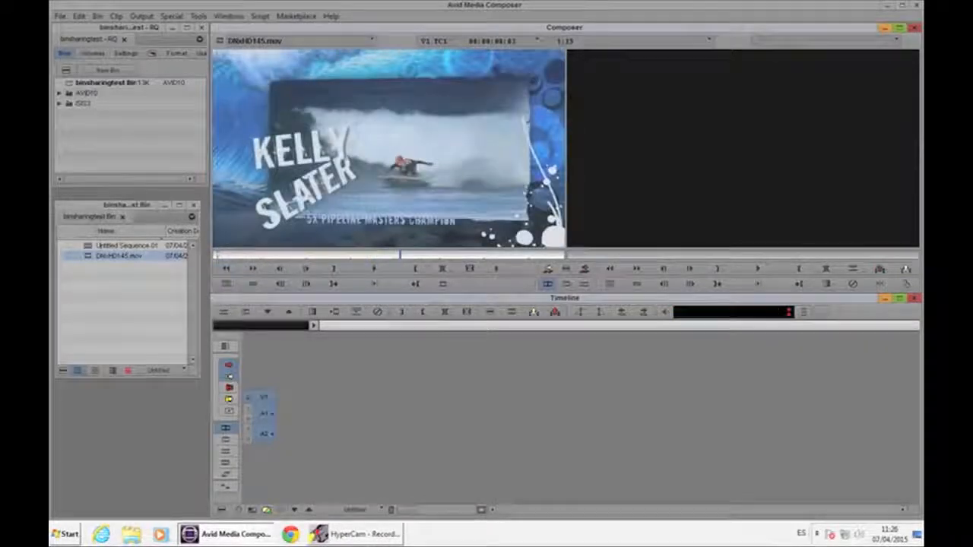
Step: Load Untitled Sequence.01 into the record monitor and play it from an earlier position
double_click(87, 247)
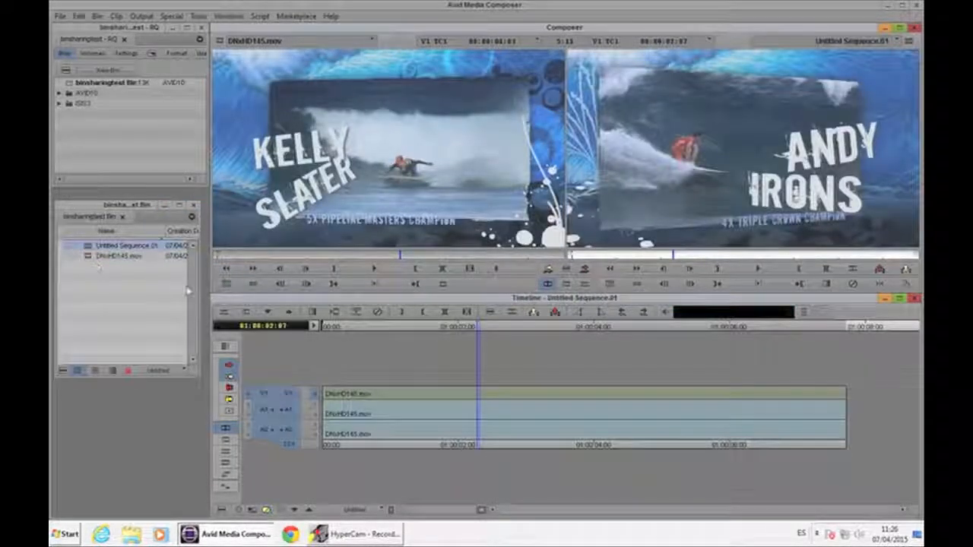
drag(672, 255, 612, 254)
key(space)
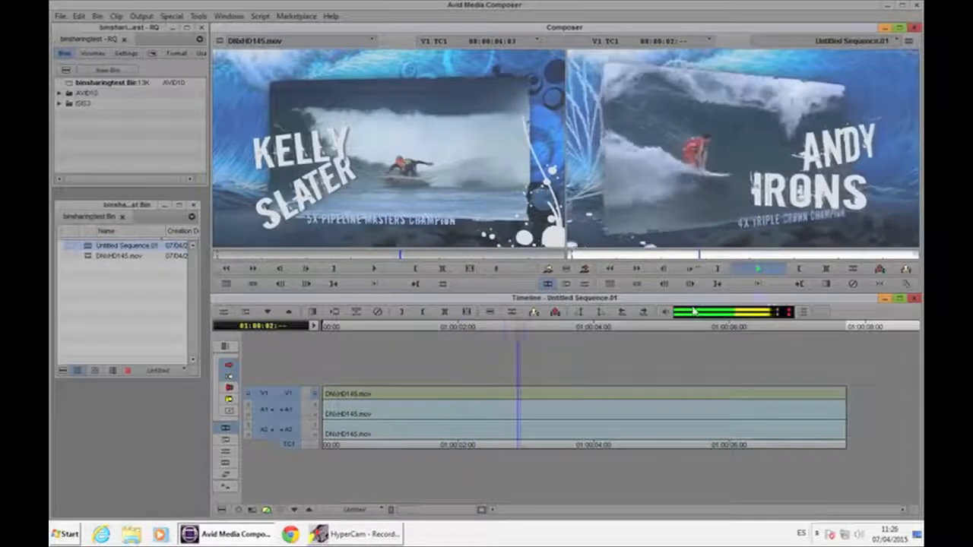
Step: Stop playback, create a new sequence, and choose not to save the bin that is open on AVID10
key(space)
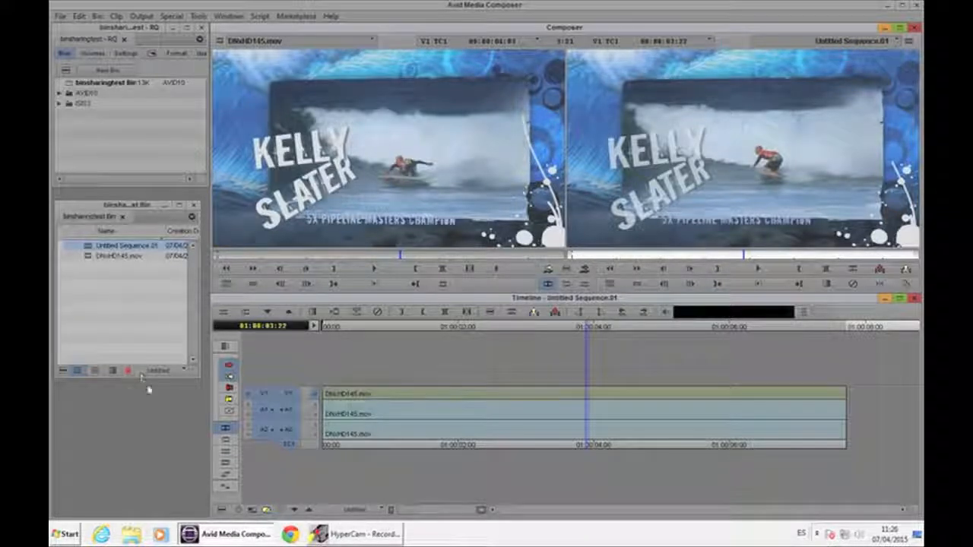
key(ctrl+shift+n)
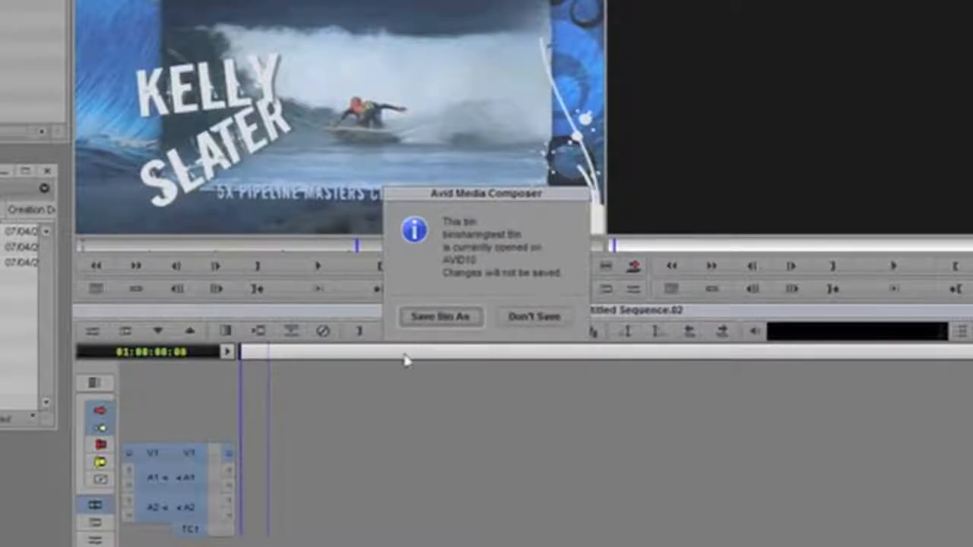
click(535, 317)
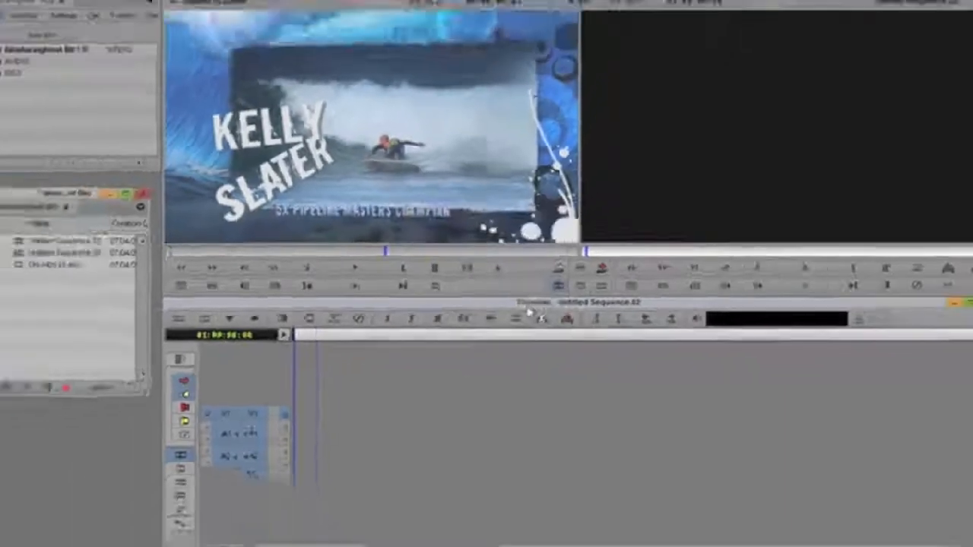
Step: Create a new bin in the binsharingtest project
right_click(99, 135)
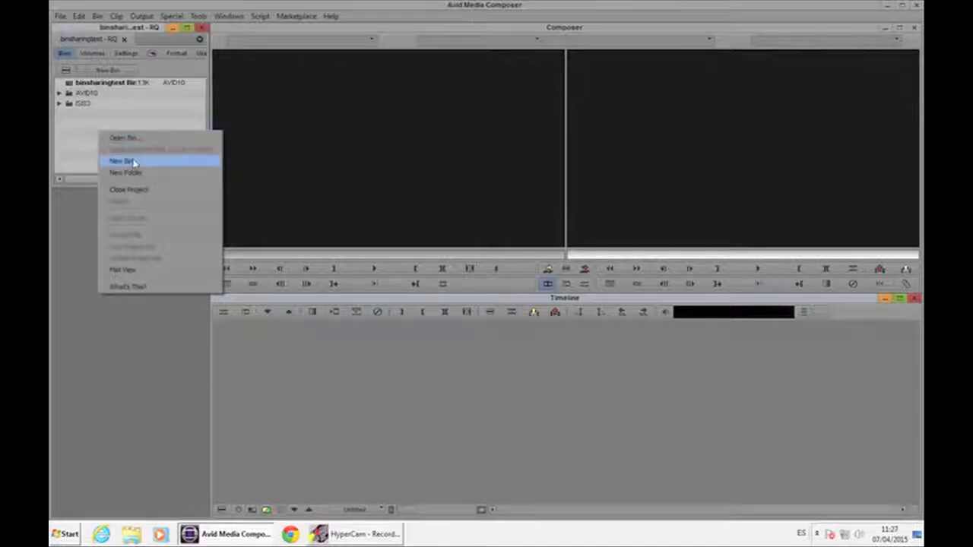
click(122, 161)
click(293, 104)
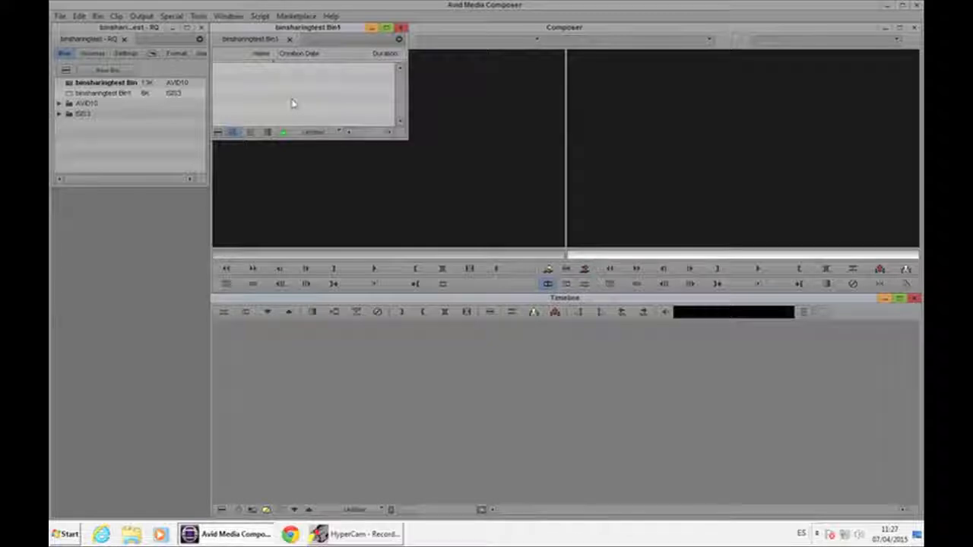
Step: Import Chrysanthemum.jpg into the new bin with the video drive set to MediaSpace (Y:)
right_click(292, 104)
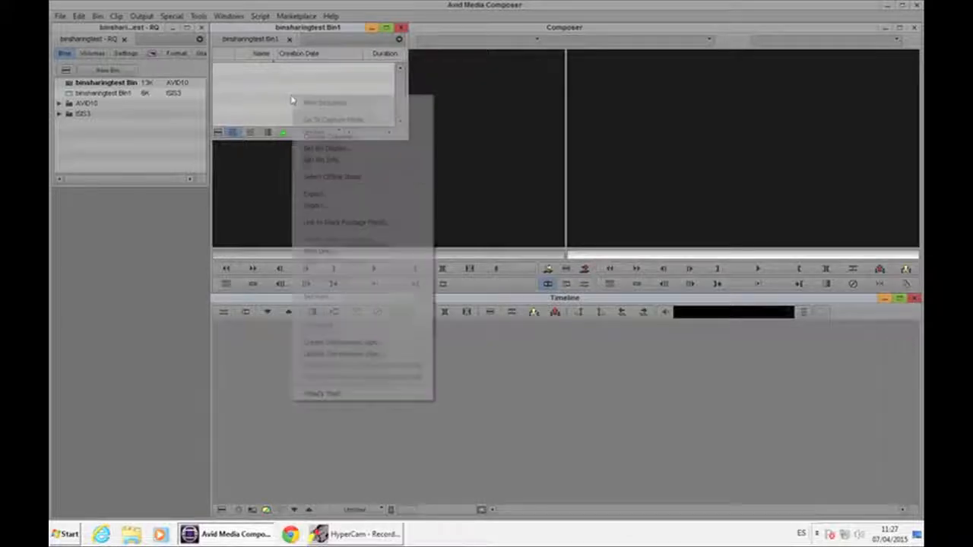
click(348, 211)
click(598, 362)
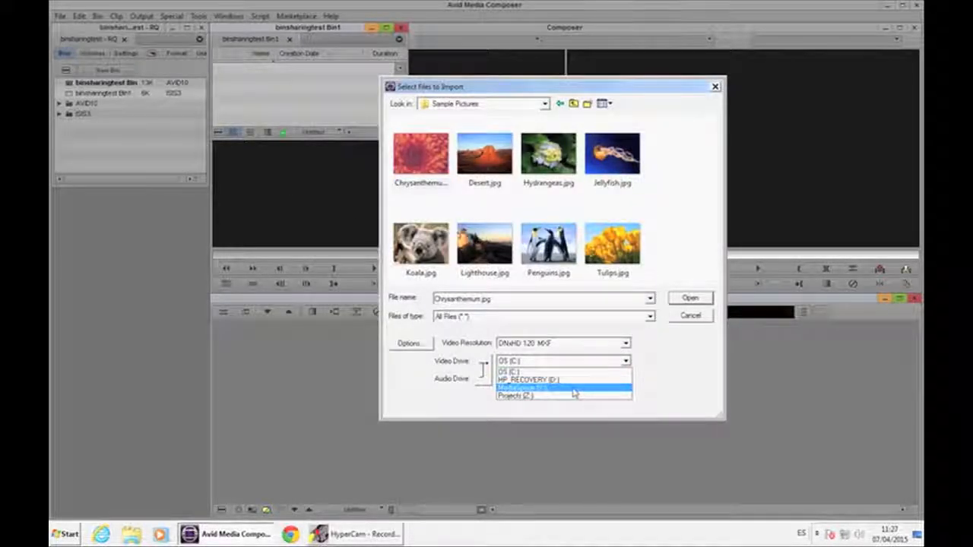
click(572, 388)
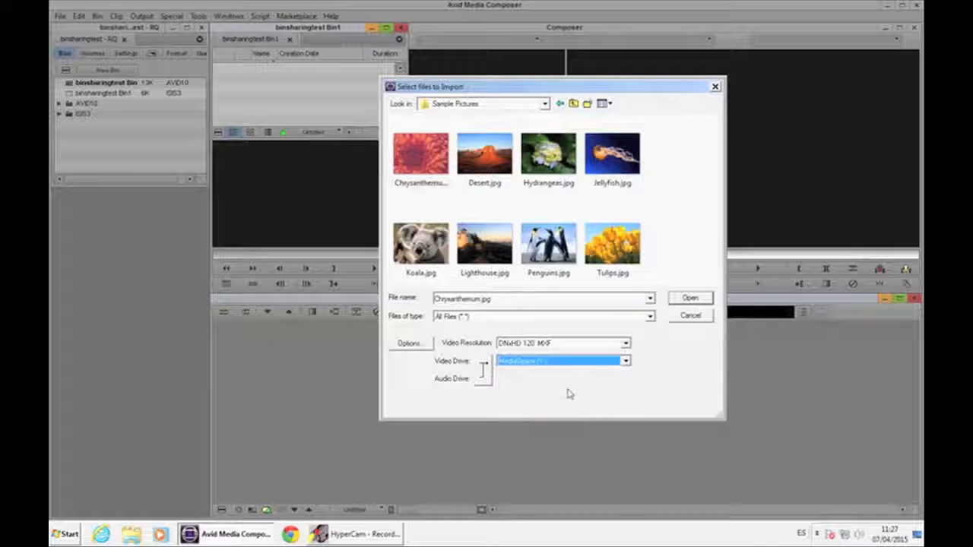
click(692, 298)
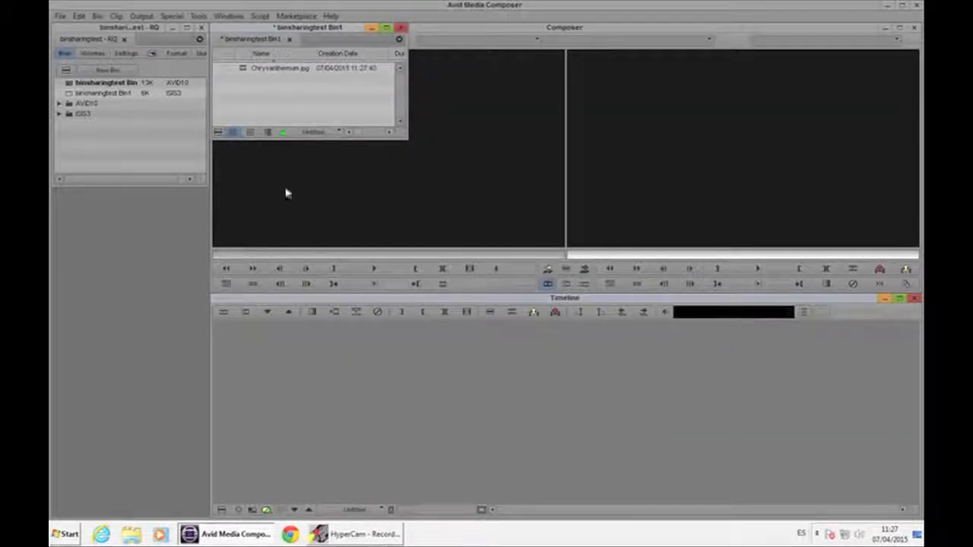
Step: Load the imported Chrysanthemum.jpg clip into the source monitor and play it
double_click(246, 70)
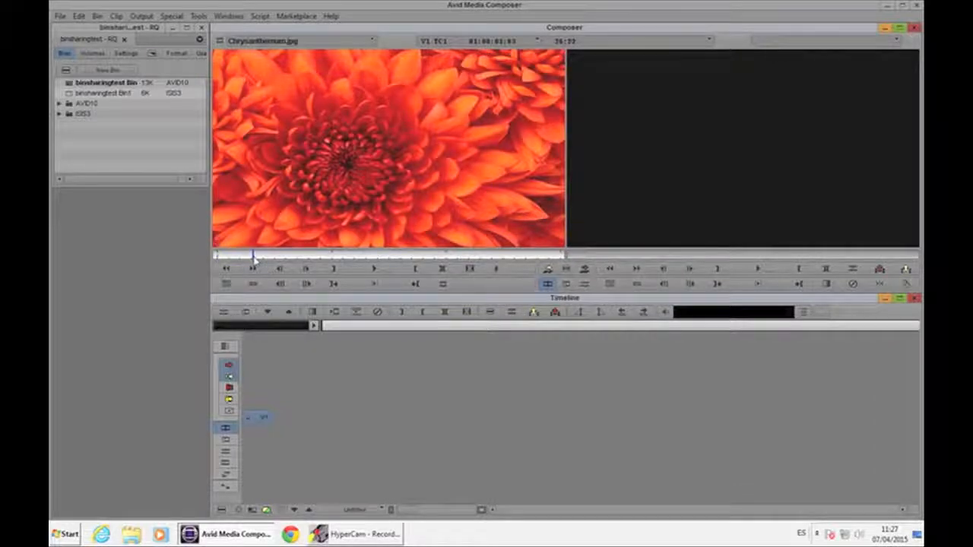
key(space)
Step: Switch the workspace to Source/Record Editing
click(228, 16)
mouse_move(241, 29)
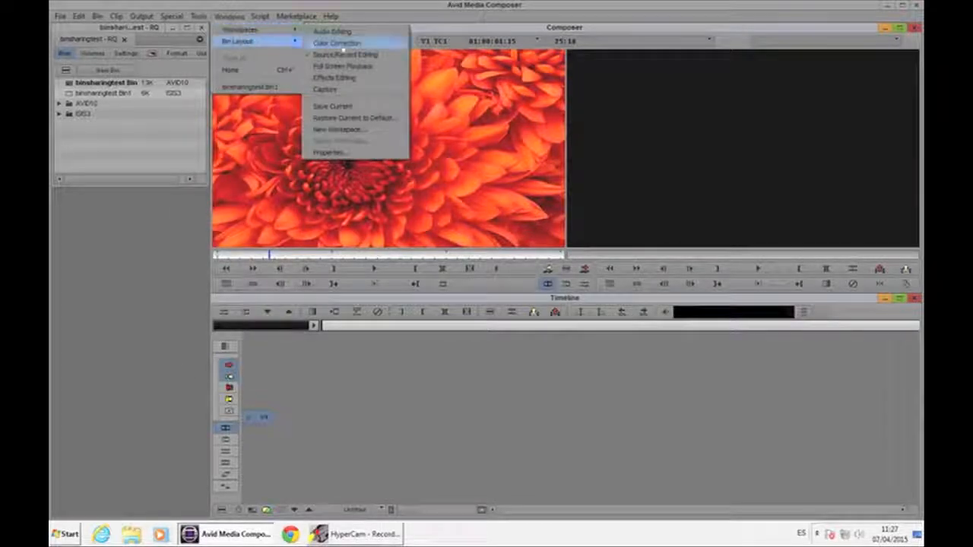
click(337, 54)
click(199, 16)
mouse_move(237, 17)
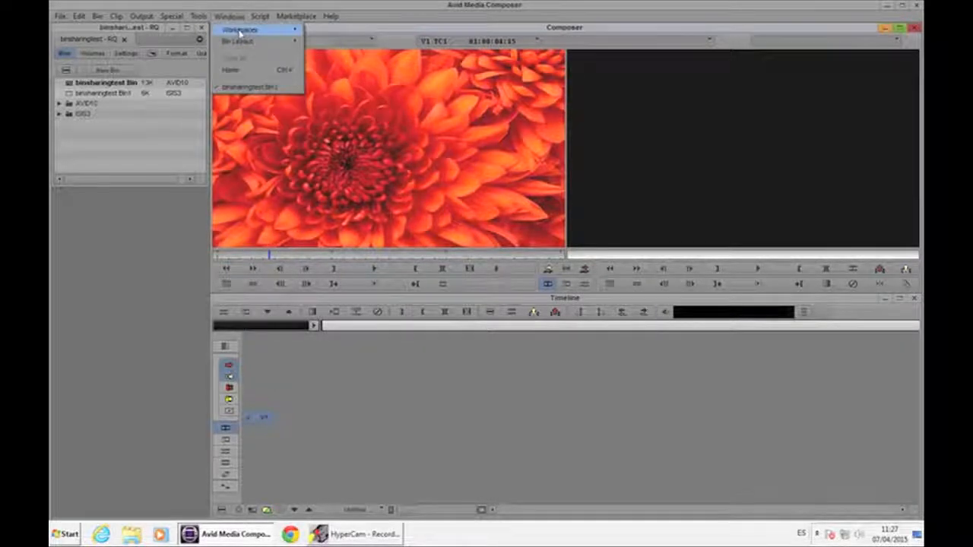
click(344, 55)
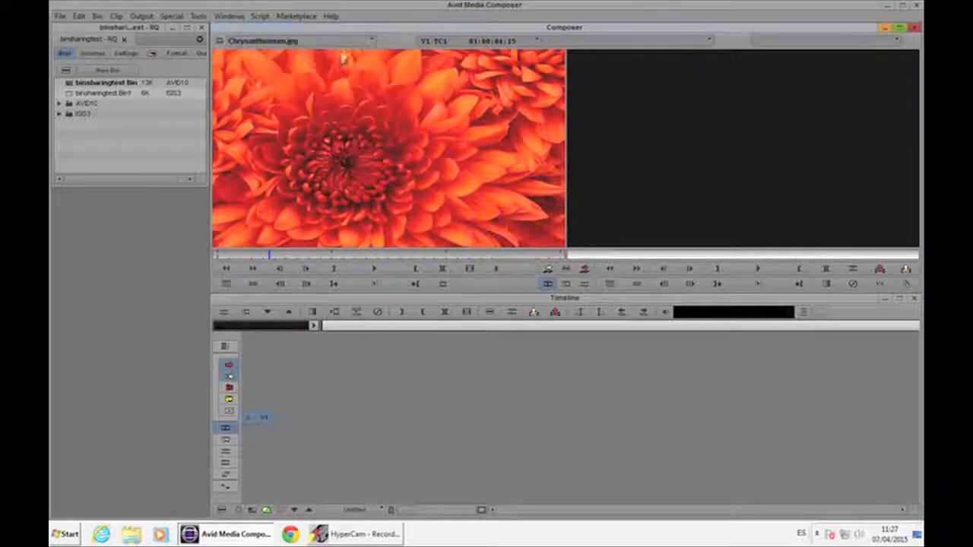
Step: Move the new bin window below the project window and resize it
drag(329, 28, 174, 198)
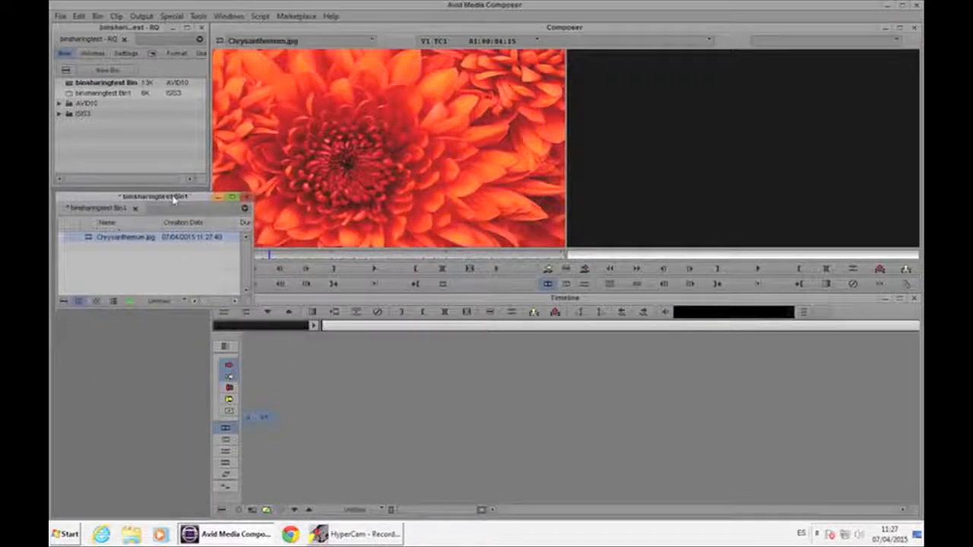
drag(253, 309, 187, 386)
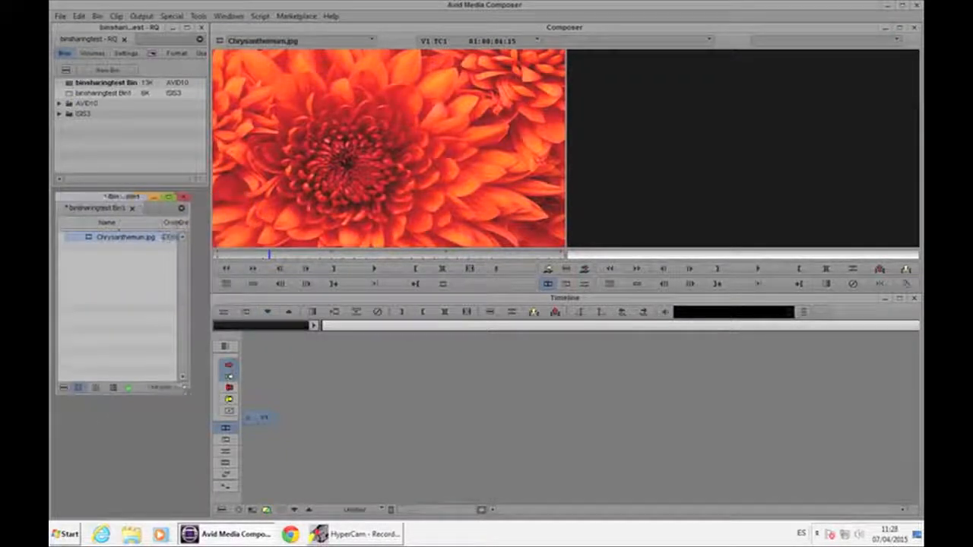